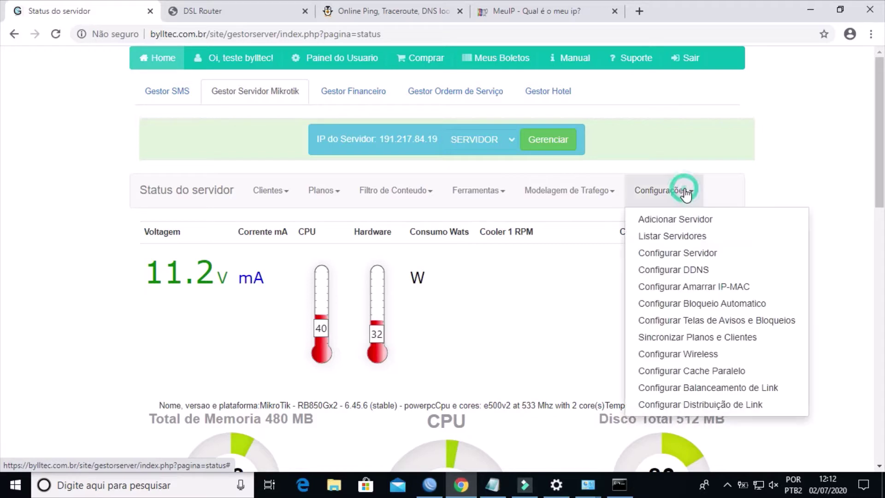
Step: Open the link balancing configuration and set the connection mode to Load Balance Roteado IP Estatico
{"action": "left_click", "coordinate": [692, 391]}
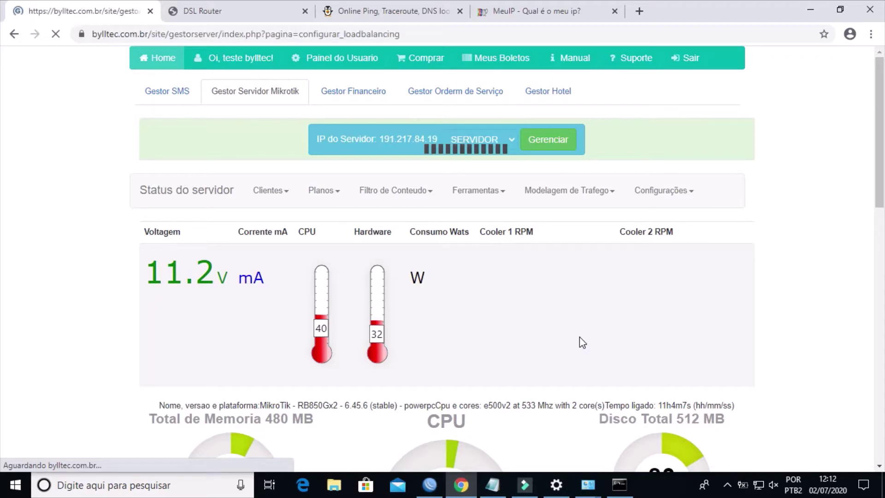
{"action": "left_click", "coordinate": [305, 241]}
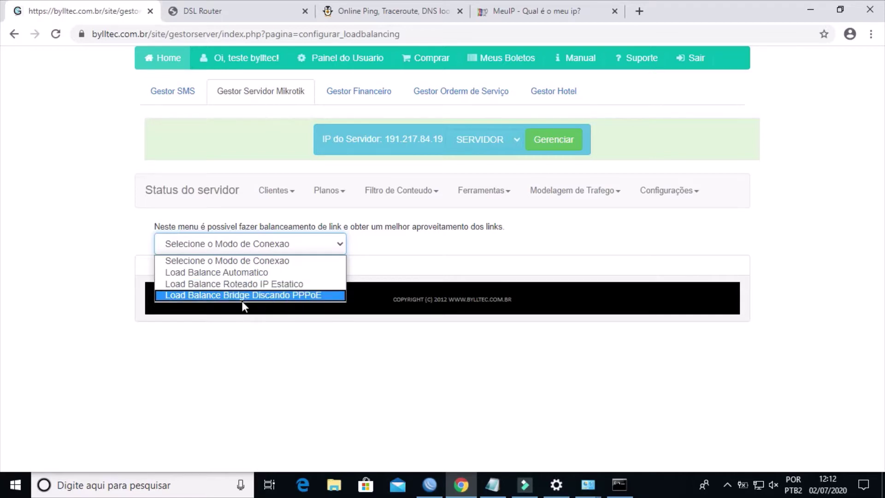
{"action": "left_click", "coordinate": [302, 284]}
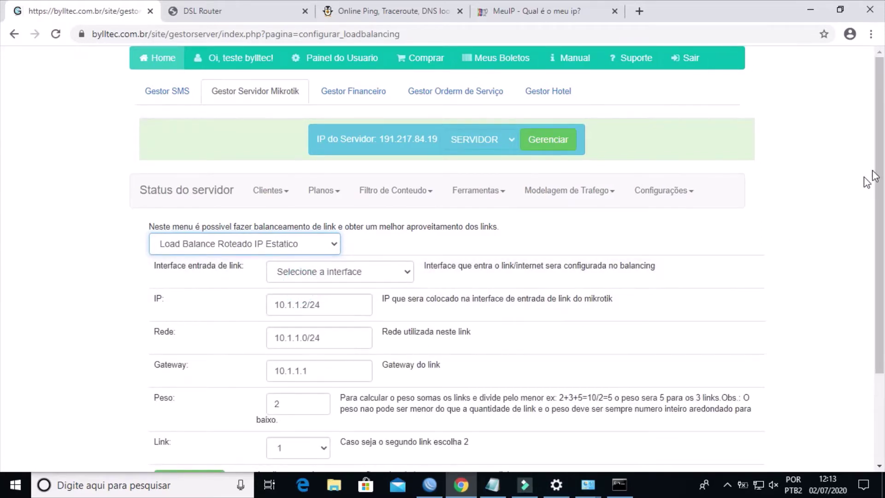
{"action": "scroll", "coordinate": [4, 167], "scroll_direction": "down", "scroll_amount": 3}
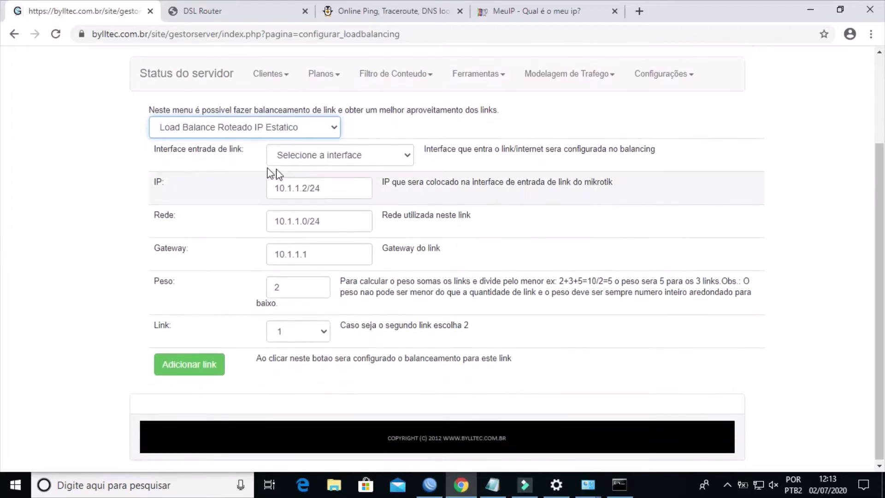
{"action": "left_click_drag", "start_coordinate": [246, 150], "coordinate": [158, 154]}
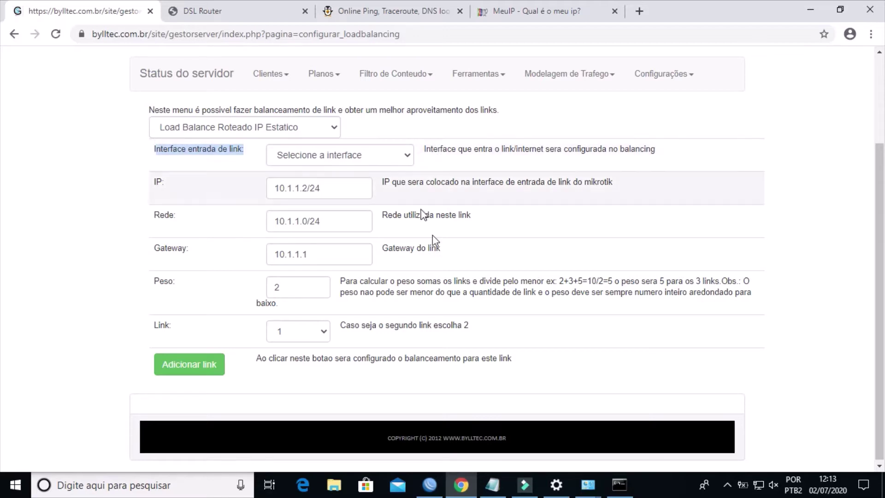
Step: Switch to WinBox and examine the ether1 and ether2 entries in the DHCP client list
{"action": "left_click", "coordinate": [431, 482]}
{"action": "left_click", "coordinate": [348, 303]}
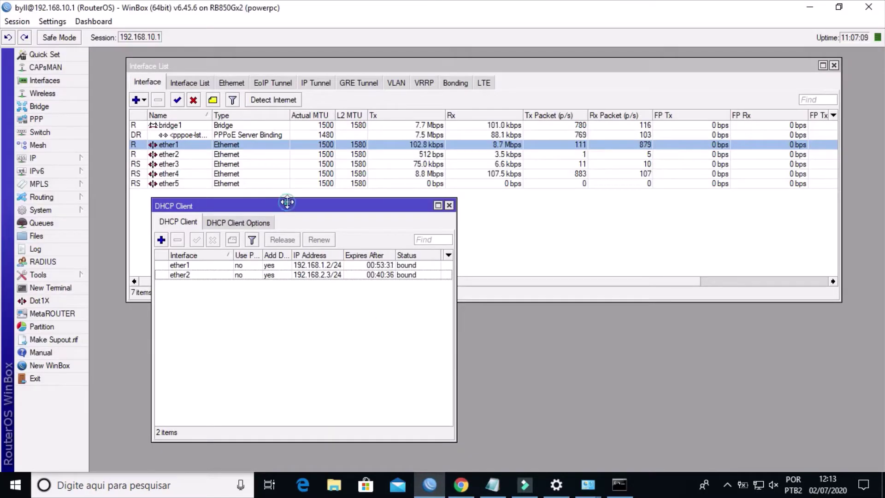
{"action": "left_click_drag", "start_coordinate": [286, 202], "coordinate": [352, 207]}
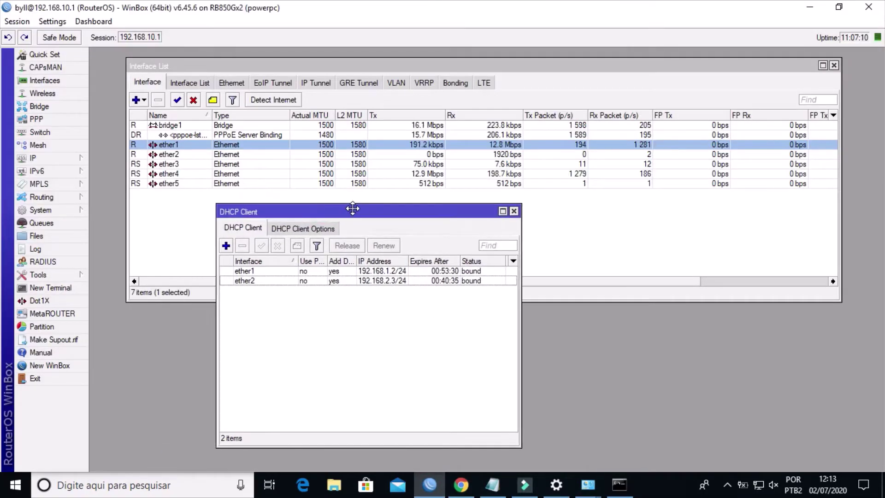
{"action": "left_click", "coordinate": [274, 273]}
{"action": "left_click", "coordinate": [266, 281]}
{"action": "left_click", "coordinate": [274, 271]}
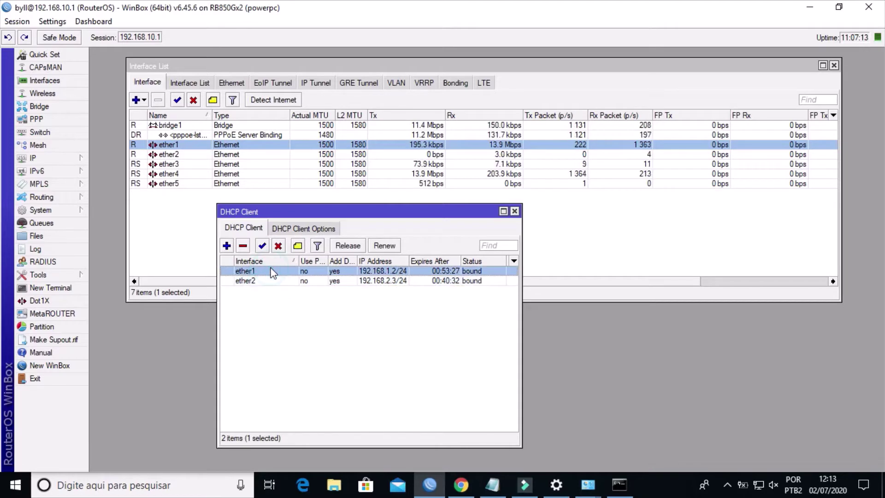
{"action": "left_click", "coordinate": [270, 281]}
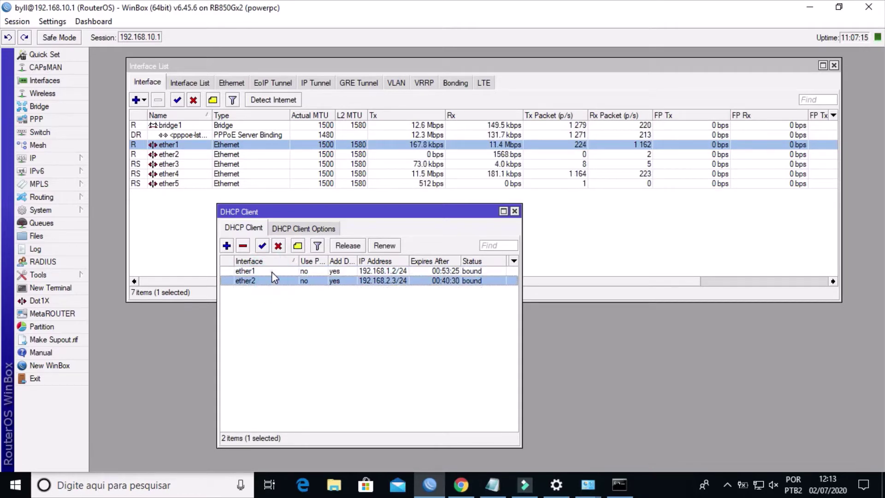
{"action": "left_click", "coordinate": [272, 272]}
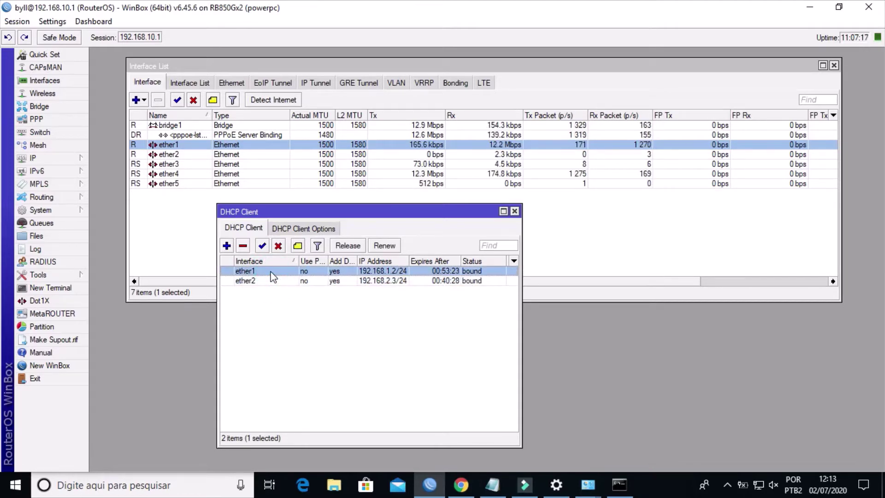
Step: Inspect the ether1 DHCP client's interface, advanced options and status details, including its assigned IP address
{"action": "double_click", "coordinate": [271, 273]}
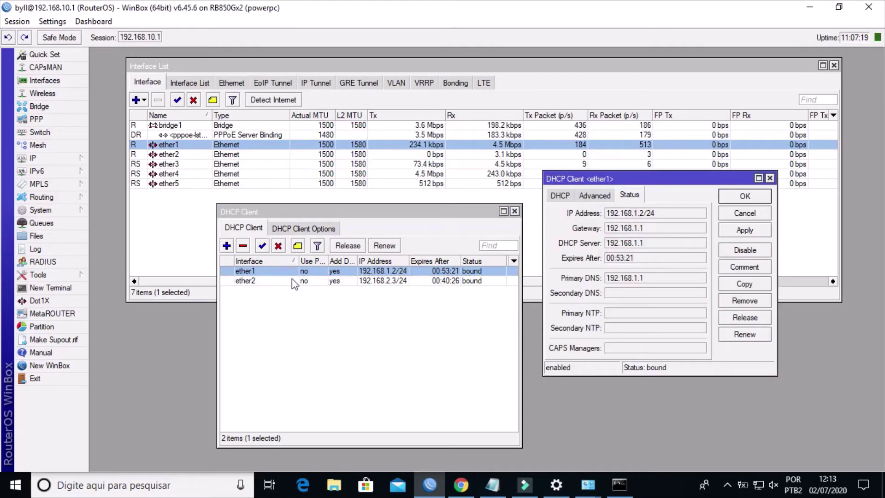
{"action": "left_click", "coordinate": [560, 198]}
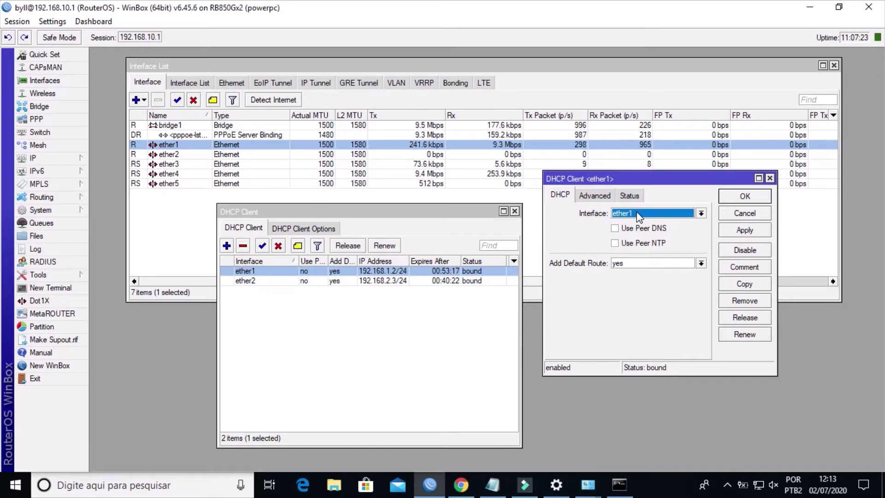
{"action": "left_click", "coordinate": [596, 196]}
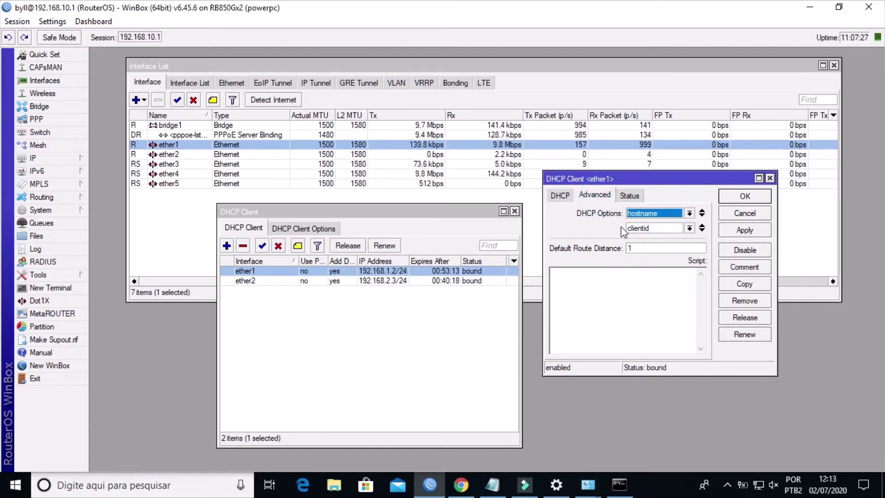
{"action": "left_click", "coordinate": [629, 195]}
{"action": "left_click_drag", "start_coordinate": [664, 213], "coordinate": [612, 216]}
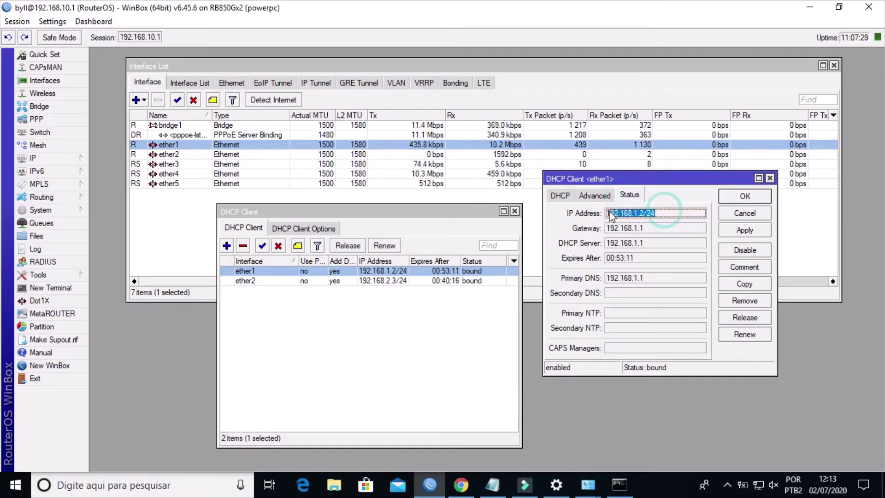
Step: Inspect the ether2 DHCP client's interface, default route distance and status details beside the ether1 window
{"action": "double_click", "coordinate": [353, 282]}
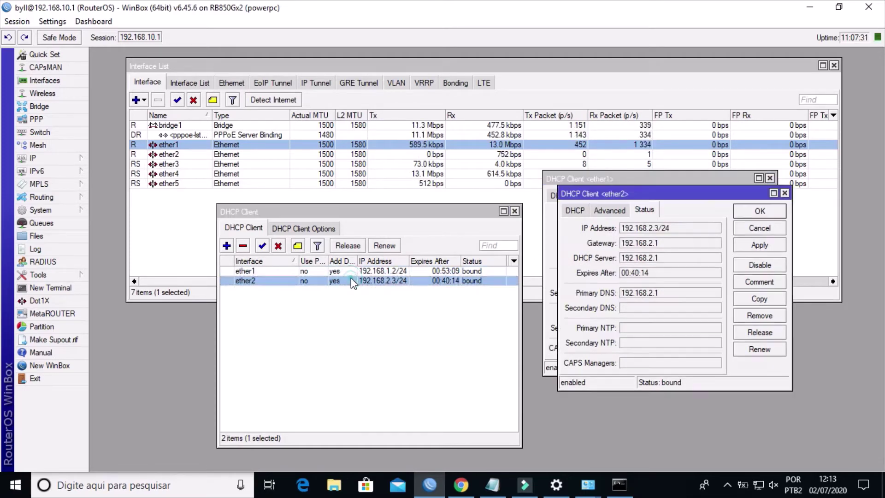
{"action": "left_click_drag", "start_coordinate": [576, 194], "coordinate": [355, 239]}
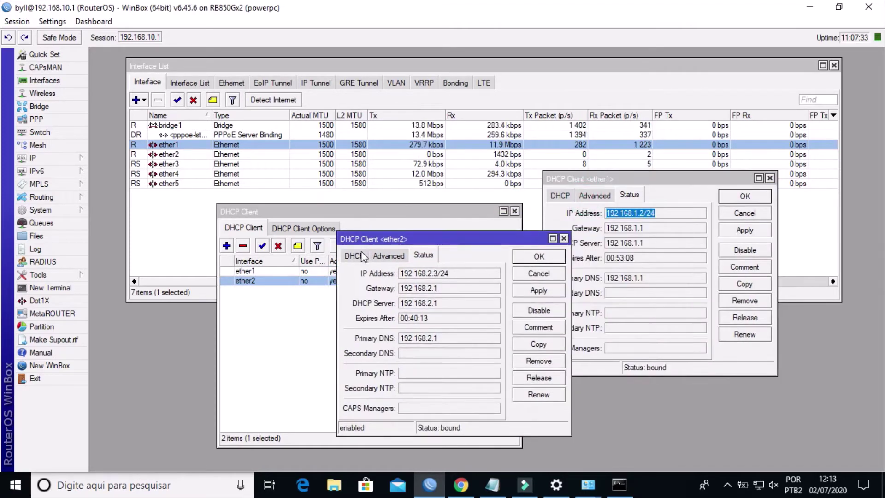
{"action": "left_click", "coordinate": [362, 256]}
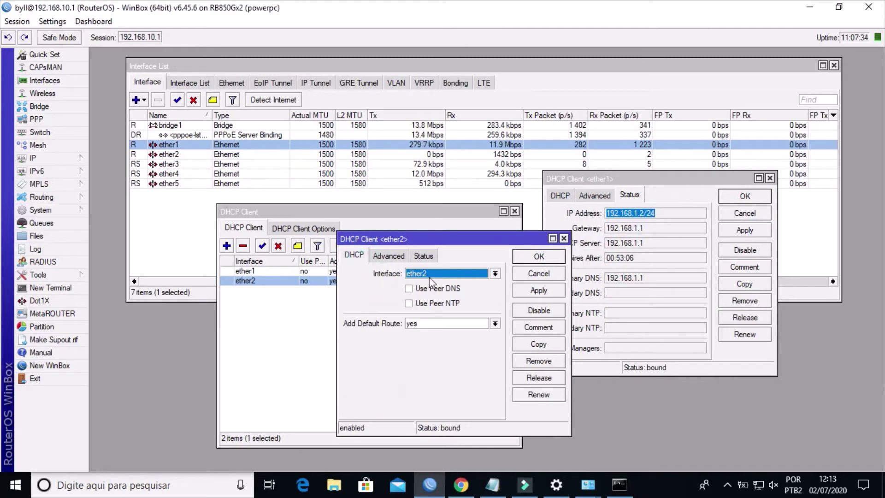
{"action": "left_click", "coordinate": [389, 257]}
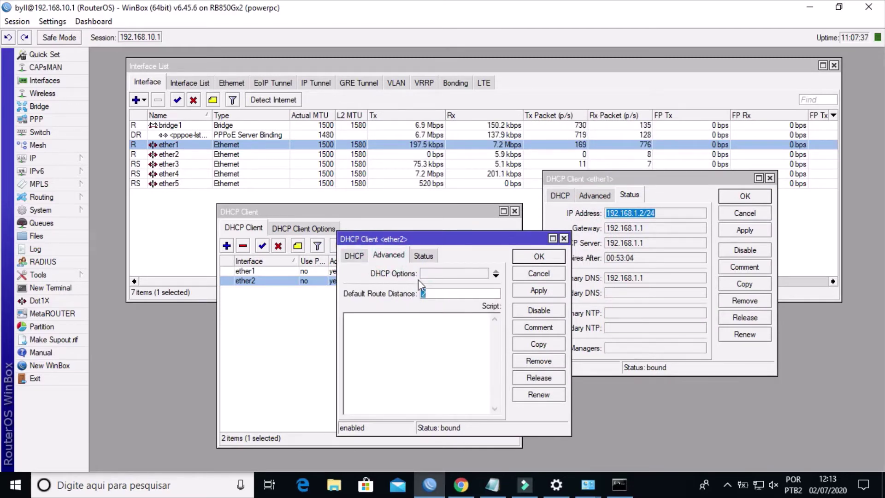
{"action": "double_click", "coordinate": [421, 294]}
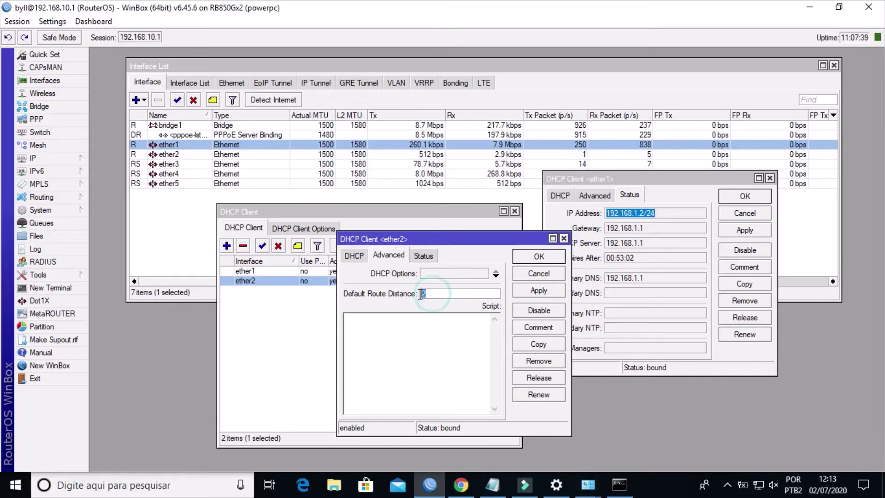
{"action": "key", "text": "BackSpace"}
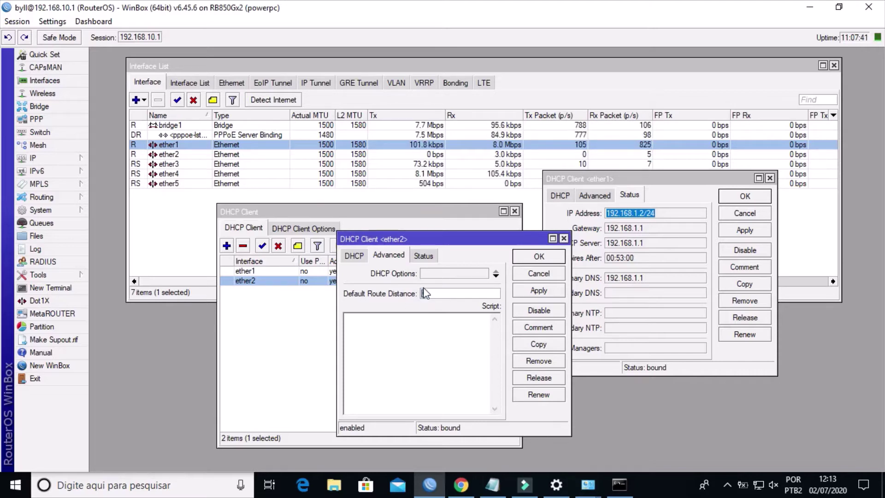
{"action": "key", "text": "ctrl+z"}
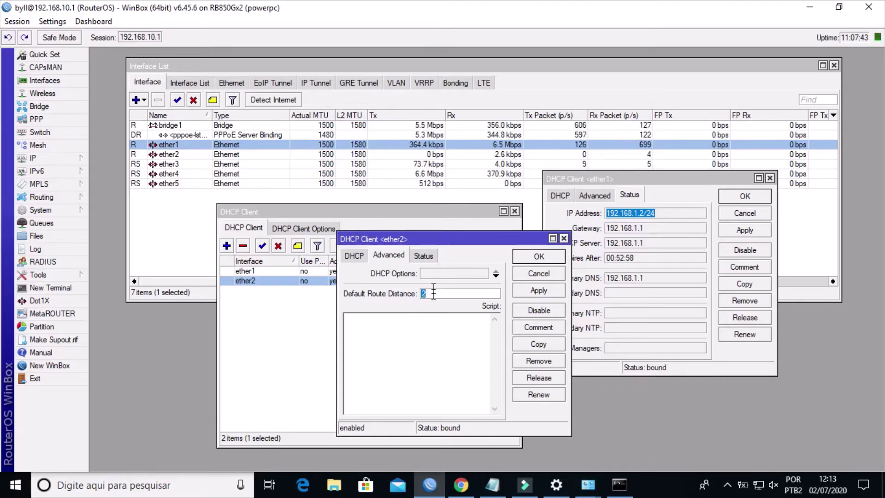
{"action": "left_click", "coordinate": [423, 256]}
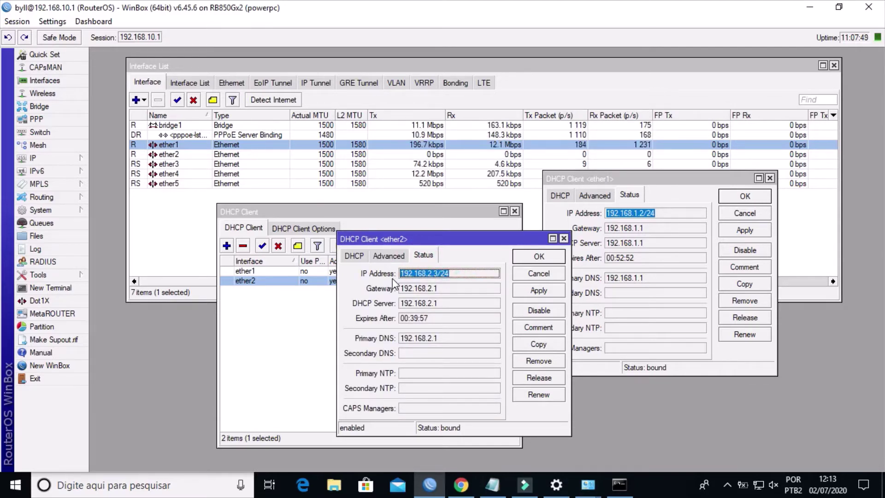
Step: Compare the live traffic of ether1 and ether2 in the interface list
{"action": "left_click", "coordinate": [444, 149]}
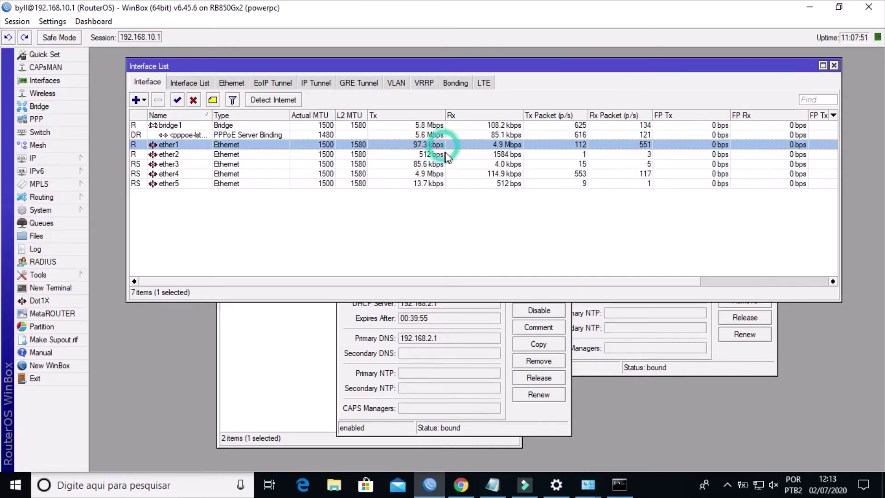
{"action": "left_click", "coordinate": [447, 146]}
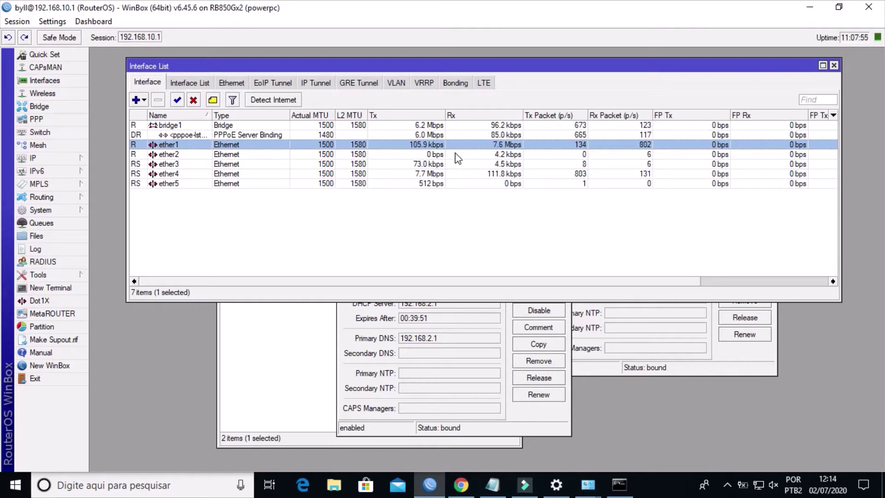
{"action": "left_click", "coordinate": [452, 154]}
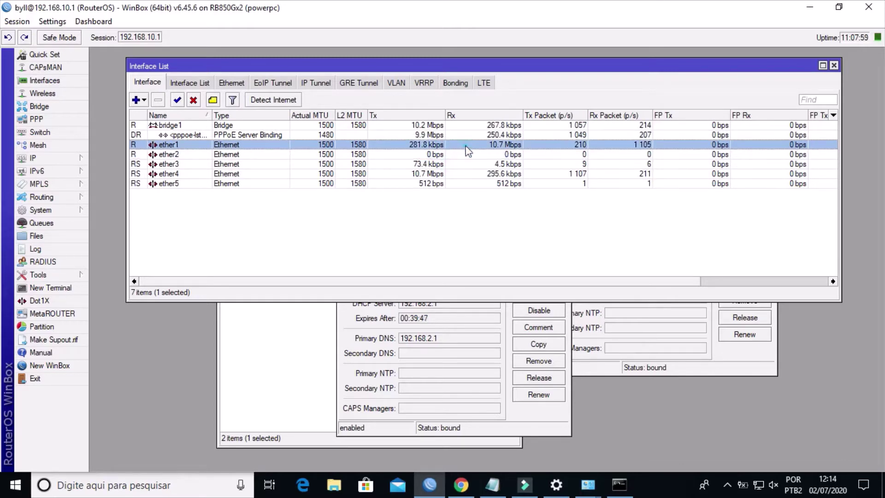
{"action": "left_click", "coordinate": [461, 154]}
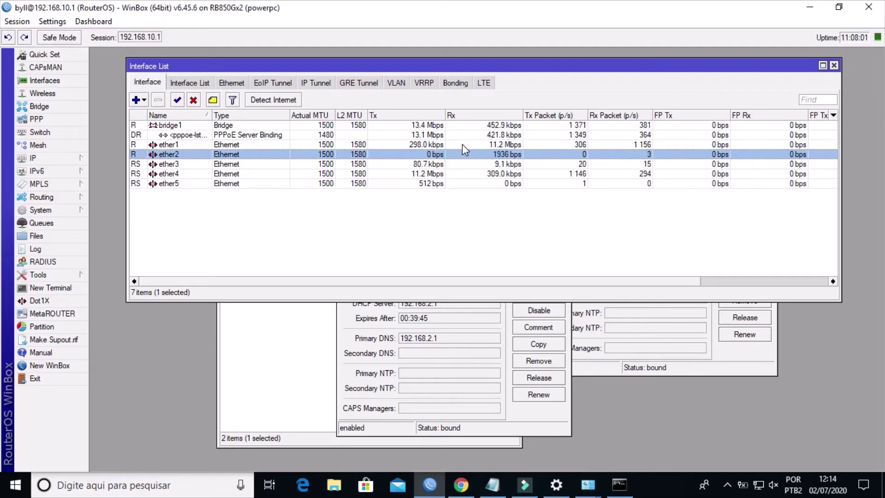
{"action": "left_click", "coordinate": [463, 145]}
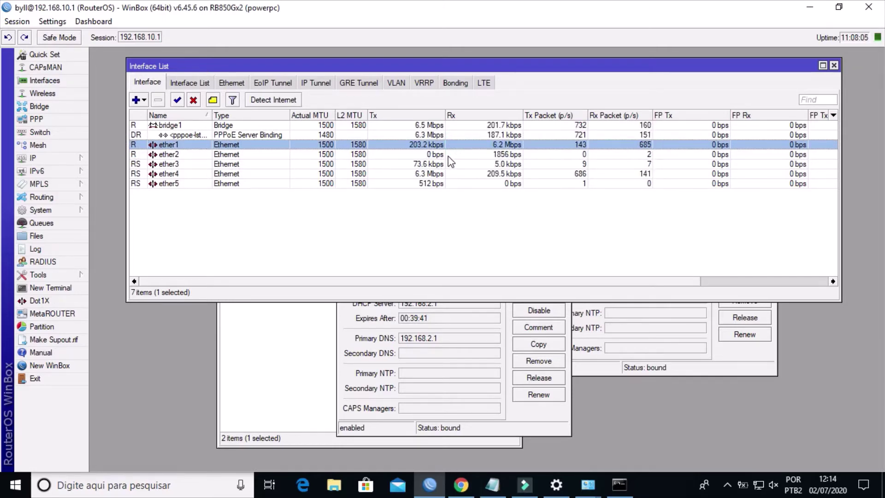
{"action": "left_click", "coordinate": [451, 155]}
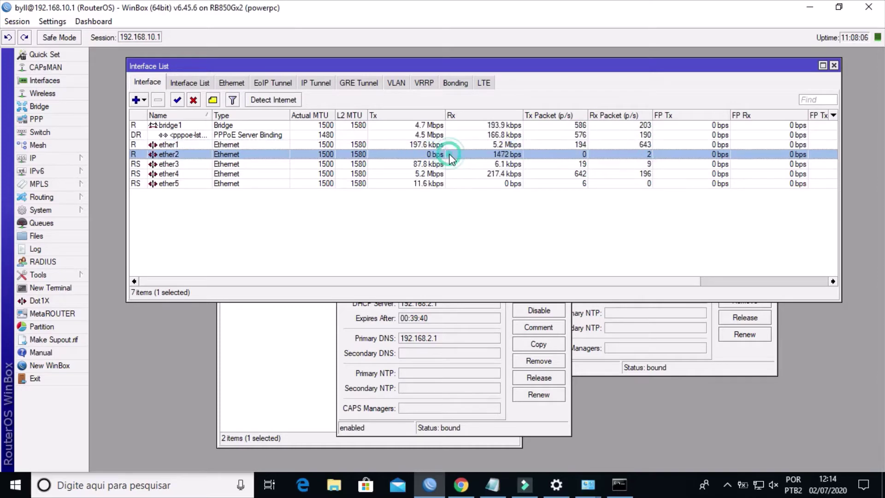
Step: Open the firewall and check its mangle rules for existing balancing entries
{"action": "left_click", "coordinate": [48, 158]}
{"action": "left_click", "coordinate": [131, 259]}
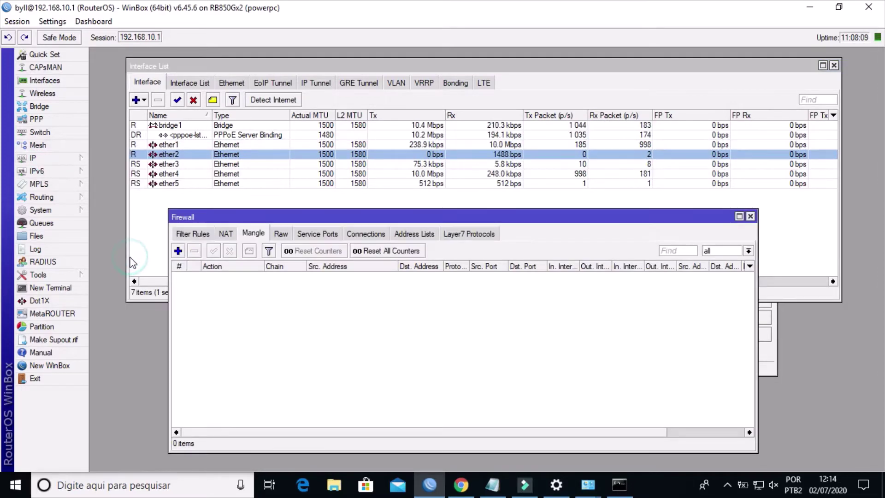
{"action": "left_click_drag", "start_coordinate": [283, 206], "coordinate": [232, 170]}
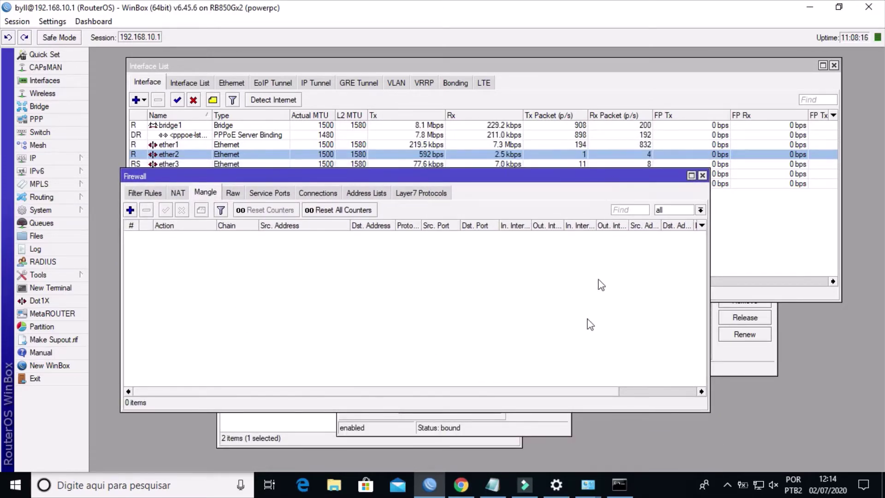
Step: Switch back to Chrome, choose ether1 as the link's input interface and place the cursor in the IP field
{"action": "left_click", "coordinate": [460, 485]}
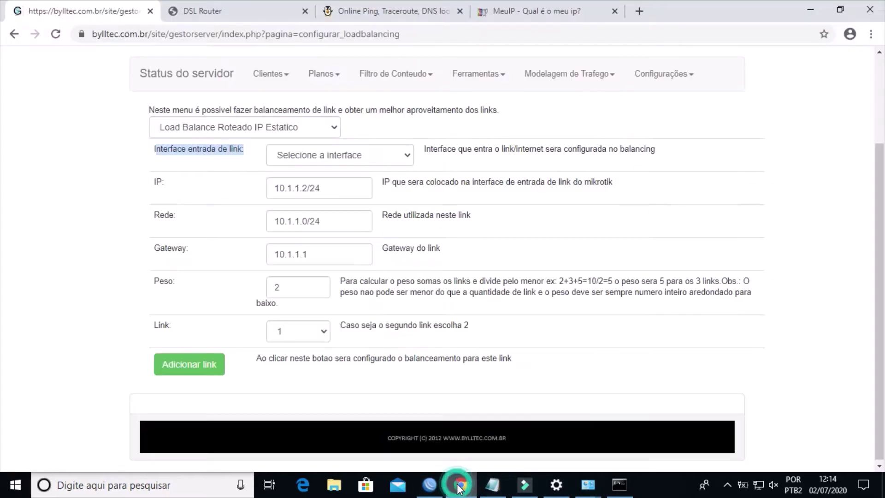
{"action": "left_click", "coordinate": [338, 155]}
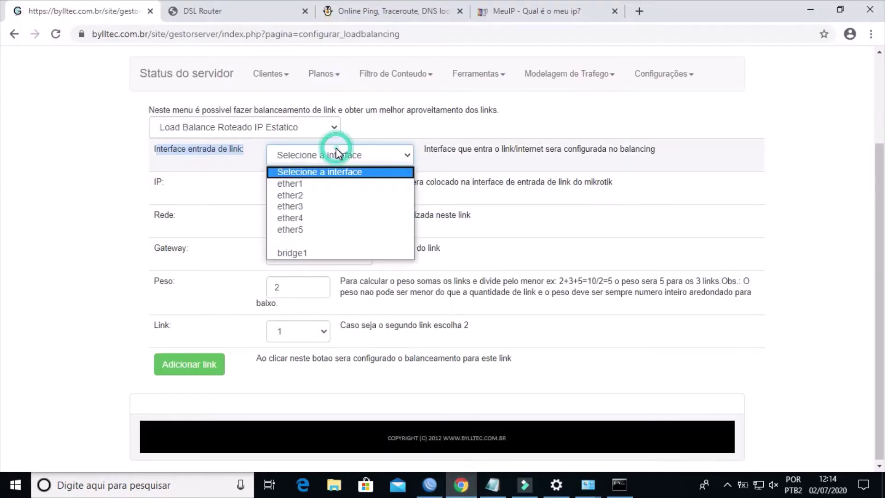
{"action": "left_click", "coordinate": [247, 156]}
{"action": "left_click", "coordinate": [307, 154]}
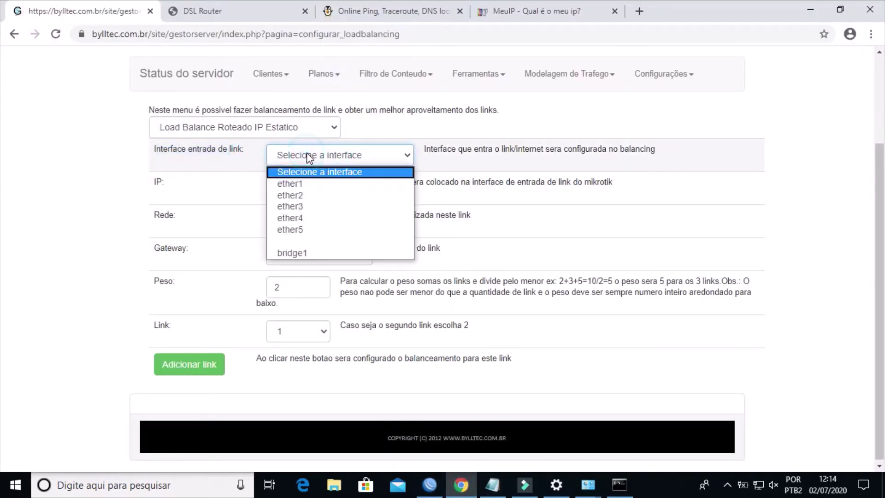
{"action": "left_click", "coordinate": [302, 184]}
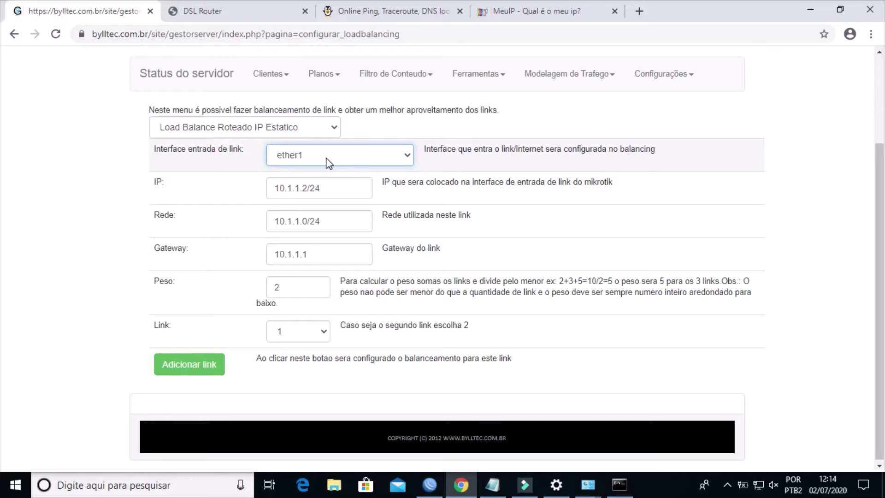
{"action": "left_click", "coordinate": [326, 187]}
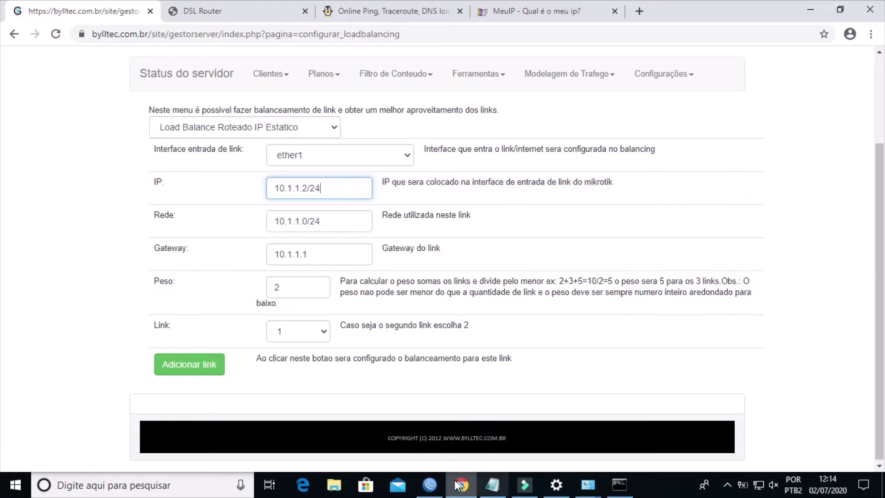
Step: Copy ether1's address 192.168.1.2/24 from its DHCP client status in WinBox and enter it as the link's IP in Chrome
{"action": "left_click", "coordinate": [430, 484]}
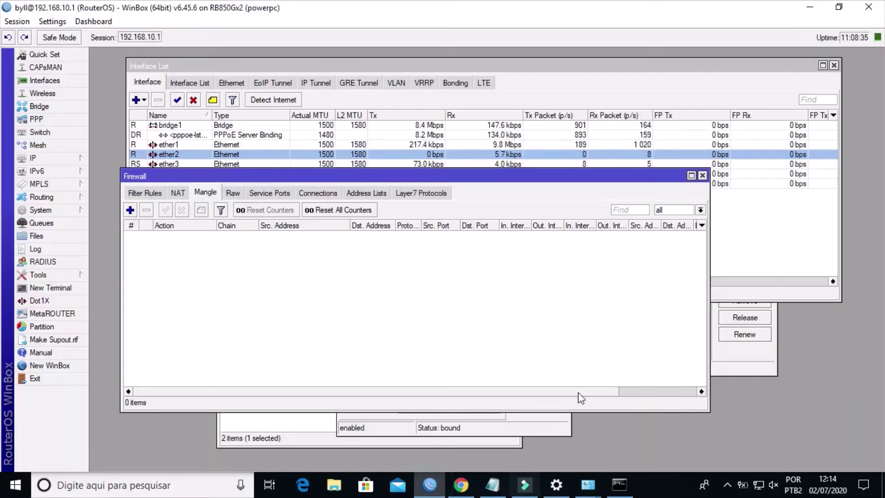
{"action": "left_click", "coordinate": [731, 362]}
{"action": "left_click", "coordinate": [645, 213]}
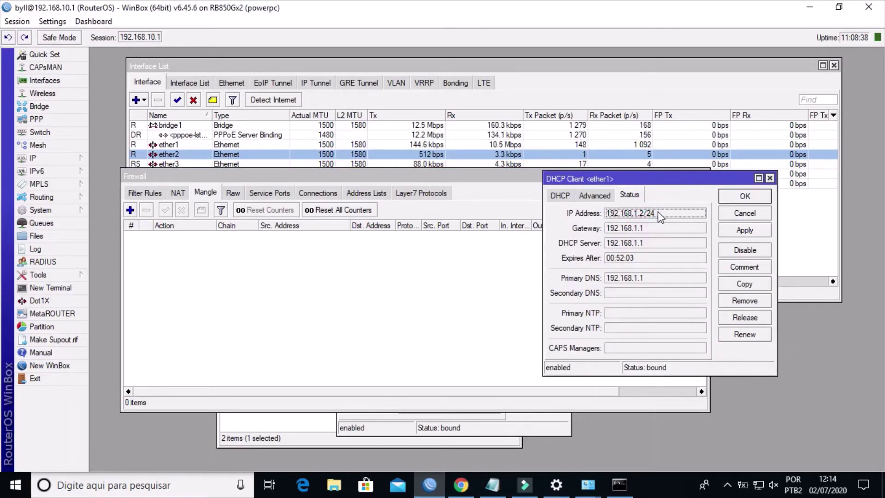
{"action": "double_click", "coordinate": [658, 212]}
{"action": "right_click", "coordinate": [622, 214]}
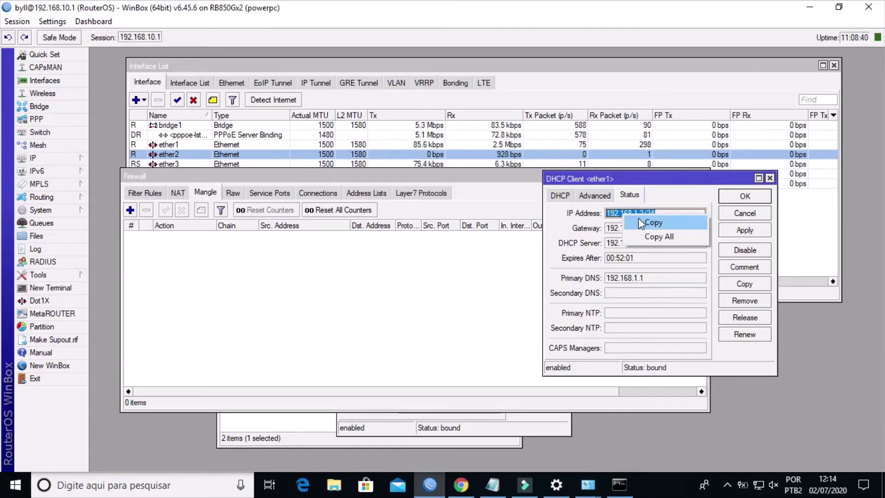
{"action": "left_click", "coordinate": [638, 217]}
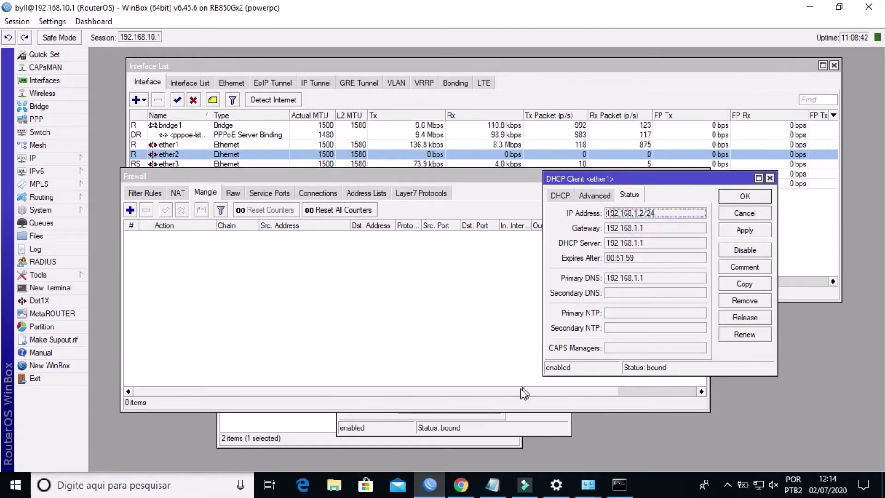
{"action": "left_click", "coordinate": [461, 484]}
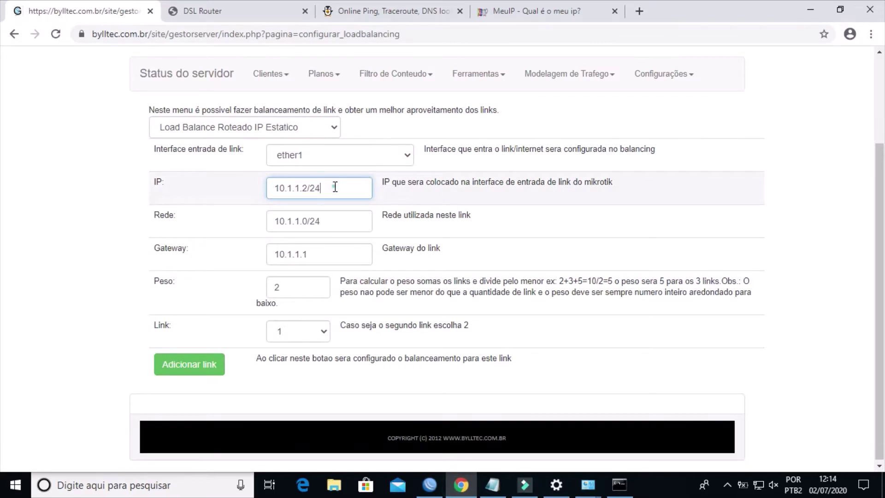
{"action": "left_click_drag", "start_coordinate": [335, 186], "coordinate": [259, 190]}
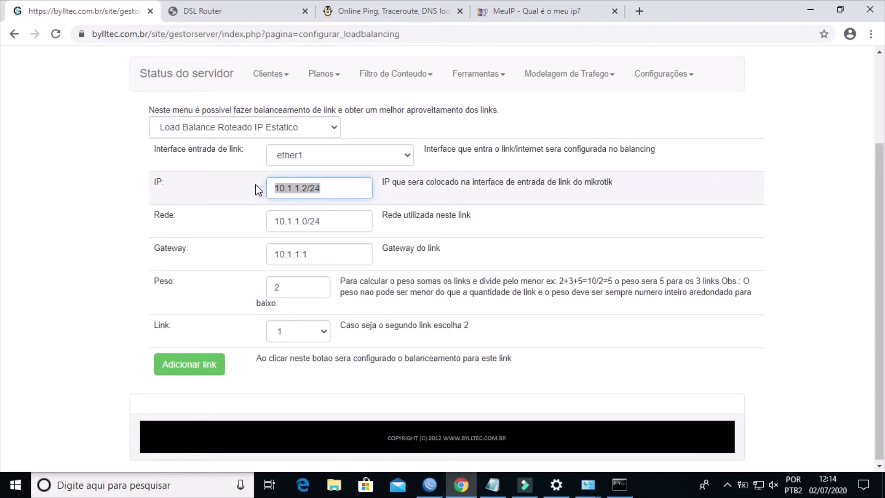
{"action": "key", "text": "ctrl+v"}
Step: Set the ether1 link's network (Rede) to 192.168.1.0/24 and check it against the IP
{"action": "left_click_drag", "start_coordinate": [336, 221], "coordinate": [242, 229]}
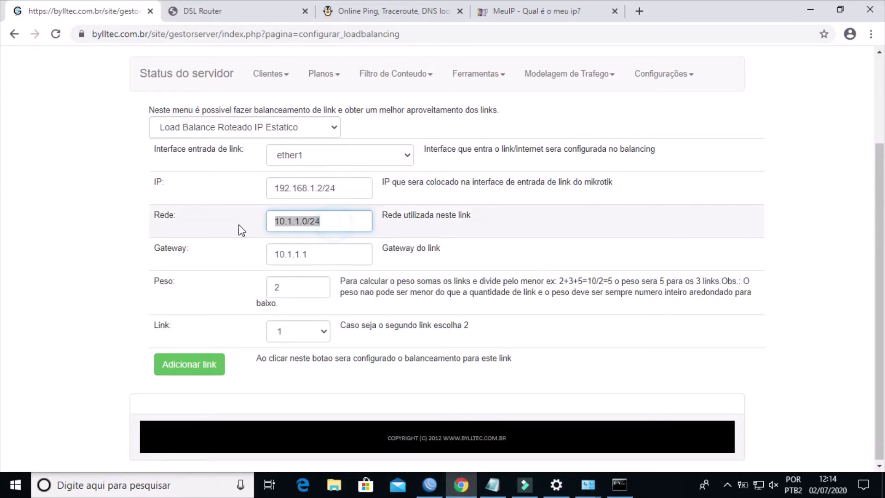
{"action": "key", "text": "ctrl+v"}
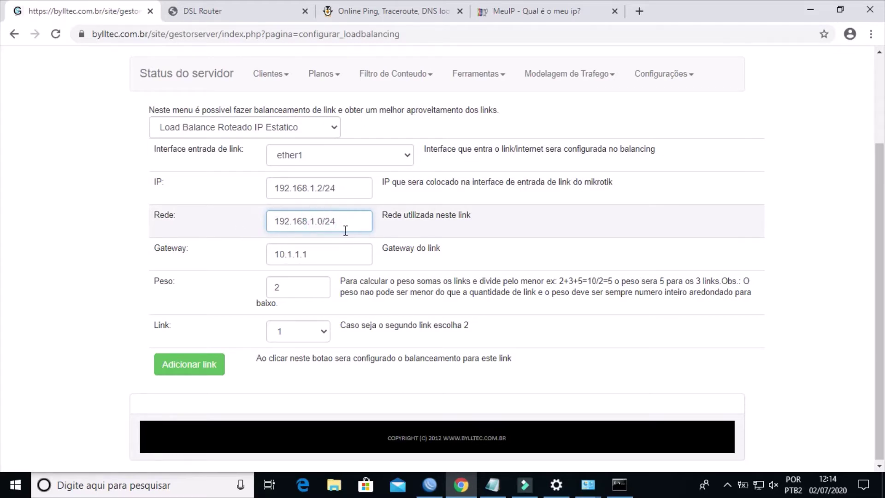
{"action": "left_click", "coordinate": [353, 187]}
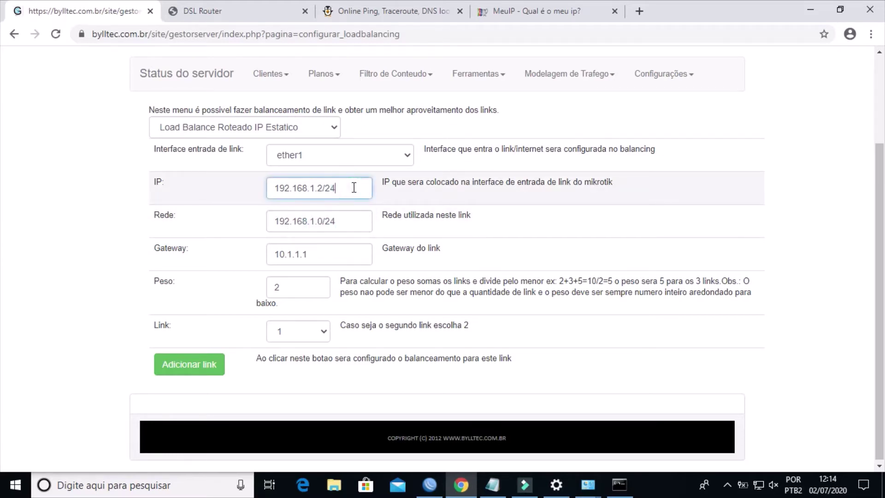
{"action": "left_click_drag", "start_coordinate": [356, 186], "coordinate": [250, 197]}
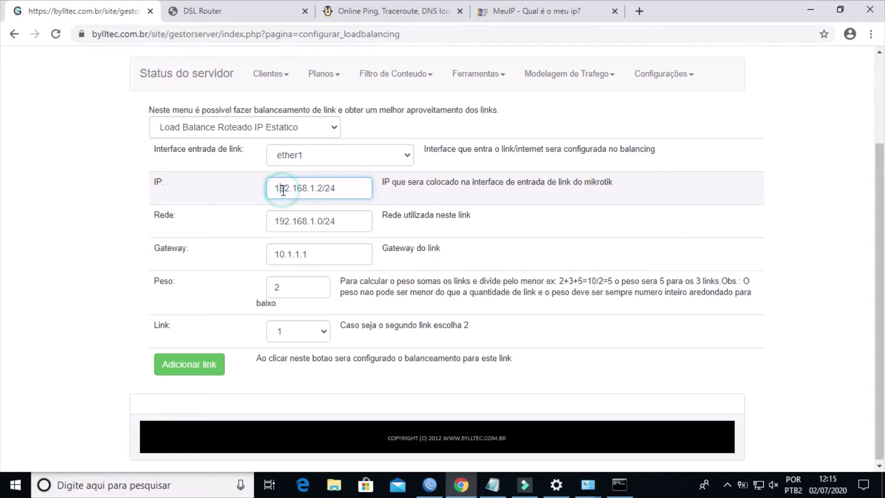
{"action": "left_click", "coordinate": [356, 220]}
{"action": "left_click_drag", "start_coordinate": [356, 220], "coordinate": [267, 221]}
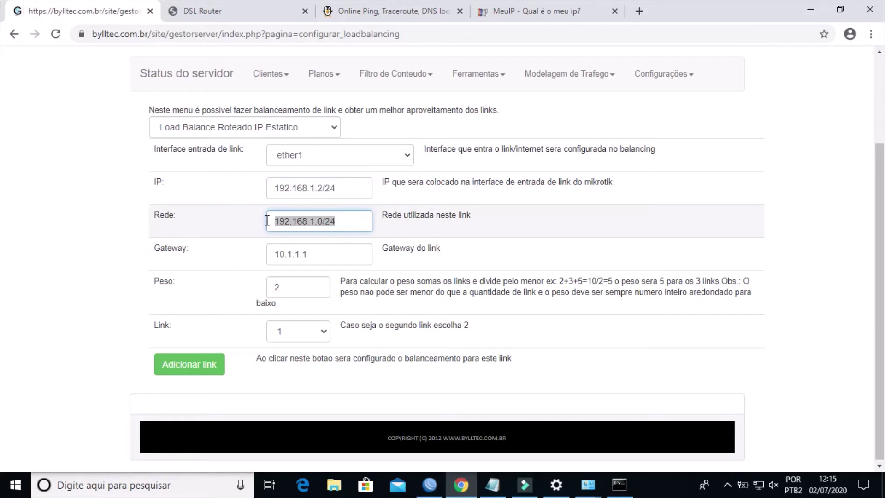
{"action": "left_click", "coordinate": [340, 221]}
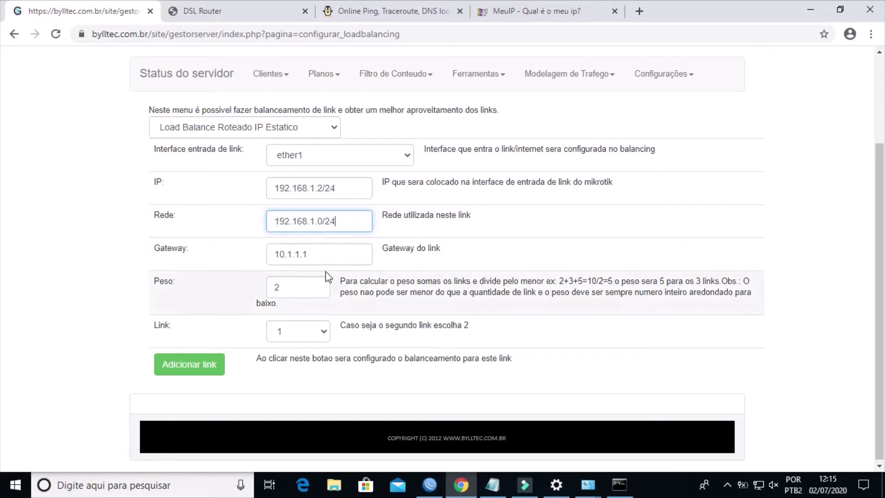
Step: Copy the gateway 192.168.1.1 from ether1's DHCP client in WinBox and set it as the link's gateway in Chrome
{"action": "left_click_drag", "start_coordinate": [318, 255], "coordinate": [259, 253]}
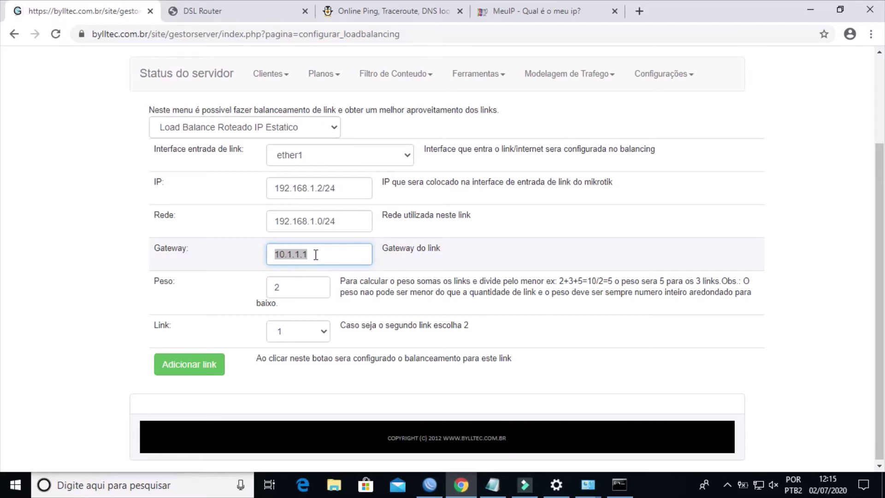
{"action": "left_click", "coordinate": [430, 485]}
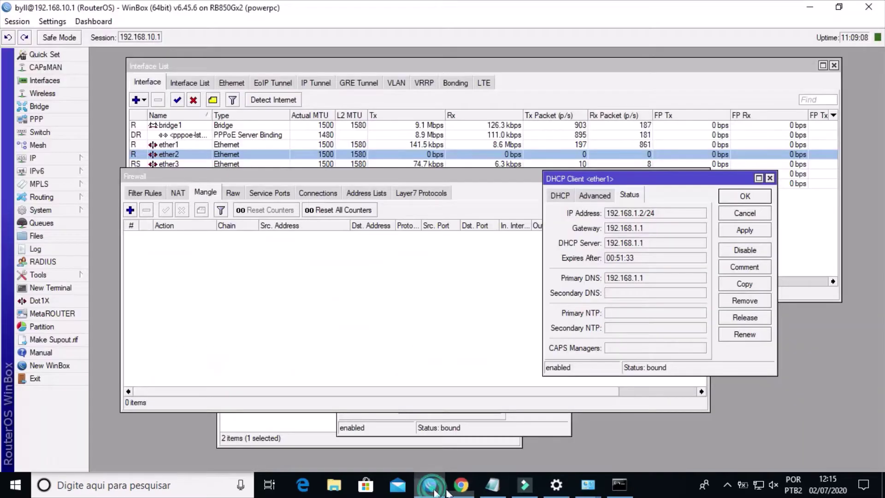
{"action": "left_click_drag", "start_coordinate": [649, 229], "coordinate": [605, 229]}
{"action": "right_click", "coordinate": [623, 229]}
{"action": "left_click", "coordinate": [648, 238]}
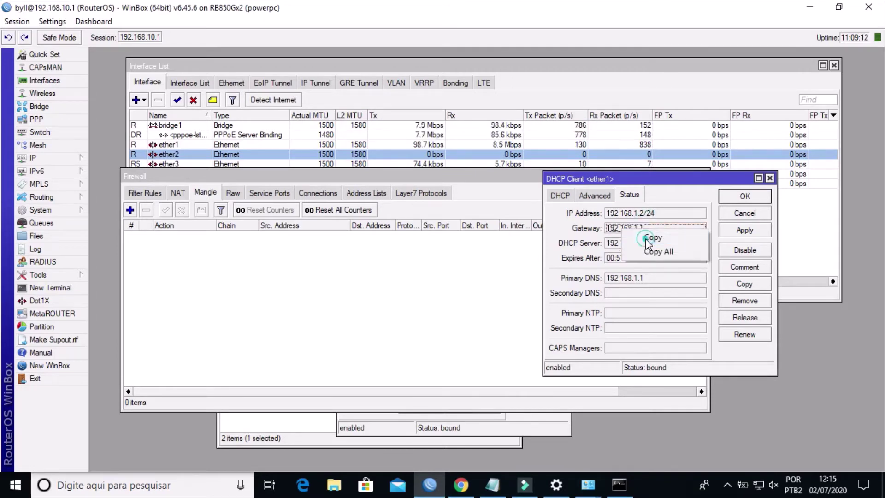
{"action": "left_click", "coordinate": [461, 485]}
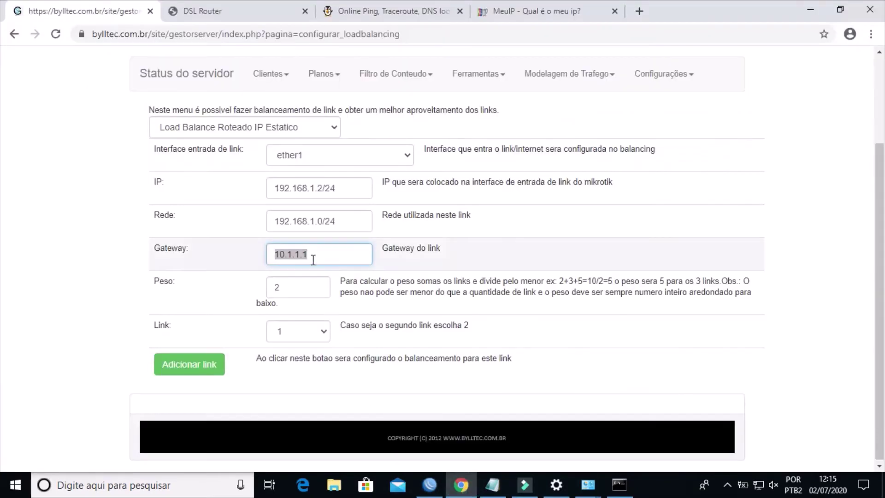
{"action": "left_click_drag", "start_coordinate": [334, 255], "coordinate": [258, 257]}
{"action": "key", "text": "ctrl+v"}
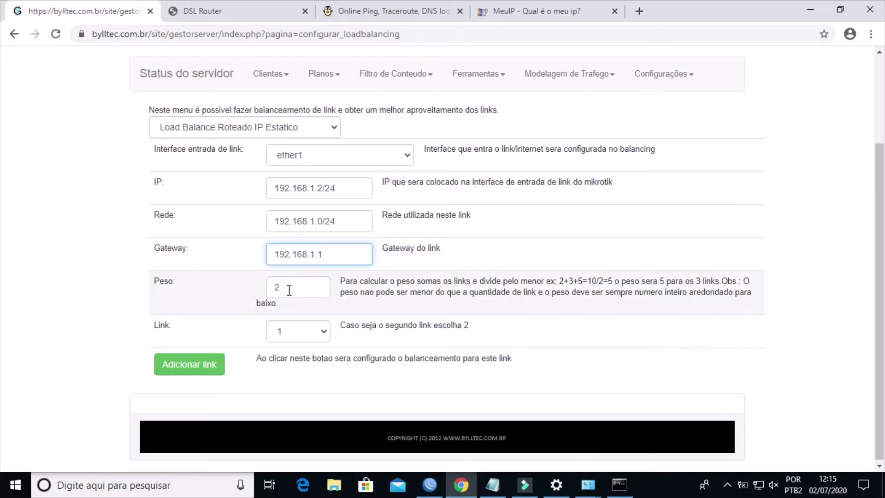
Step: Keep the weight (Peso) at 2 and the link number at 1, and add the ether1 link to the balancing
{"action": "left_click_drag", "start_coordinate": [289, 290], "coordinate": [268, 290]}
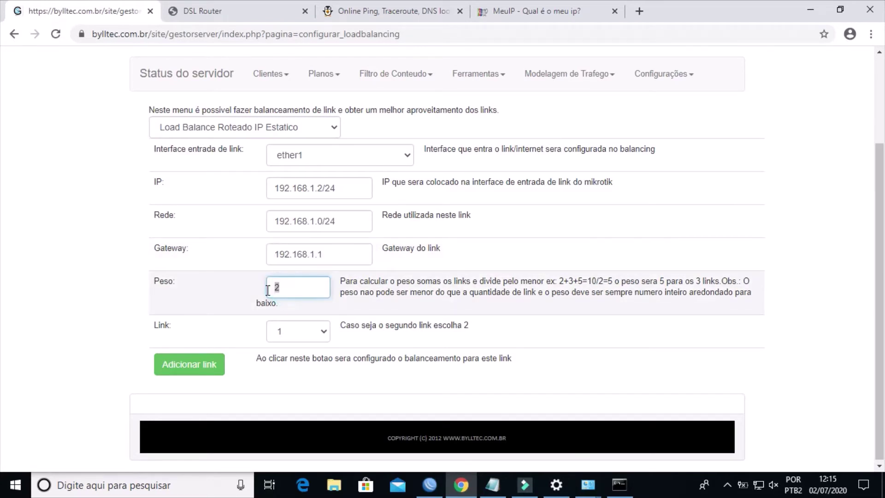
{"action": "left_click", "coordinate": [279, 289]}
{"action": "left_click_drag", "start_coordinate": [281, 289], "coordinate": [268, 290]}
{"action": "left_click", "coordinate": [278, 292]}
{"action": "left_click_drag", "start_coordinate": [279, 290], "coordinate": [273, 289]}
{"action": "left_click", "coordinate": [291, 289]}
{"action": "left_click_drag", "start_coordinate": [291, 289], "coordinate": [268, 290]}
{"action": "left_click", "coordinate": [309, 334]}
{"action": "left_click", "coordinate": [295, 337]}
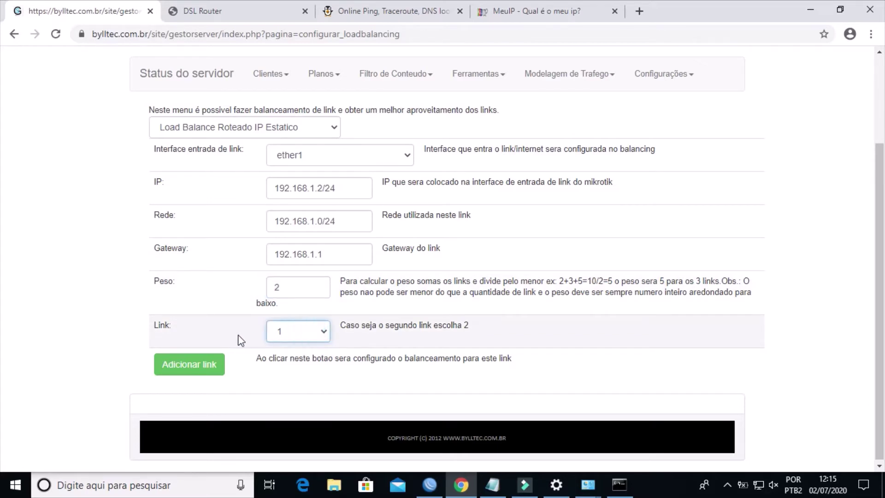
{"action": "left_click", "coordinate": [196, 368]}
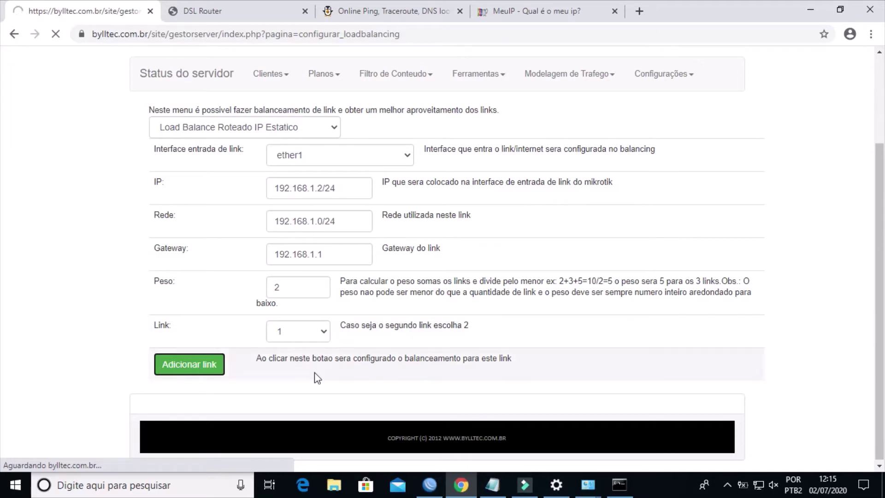
Step: Switch to WinBox, close the ether1 DHCP client window to check the firewall mangle rules, and return to Chrome
{"action": "left_click", "coordinate": [439, 486]}
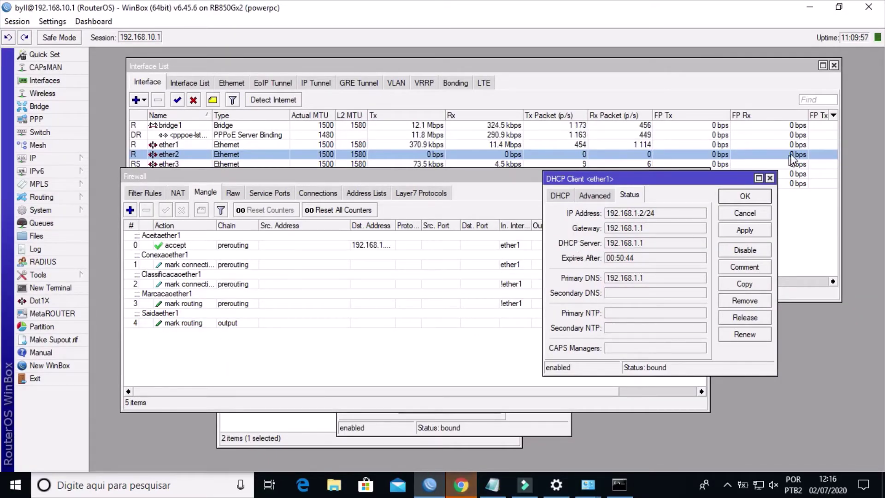
{"action": "left_click", "coordinate": [770, 178]}
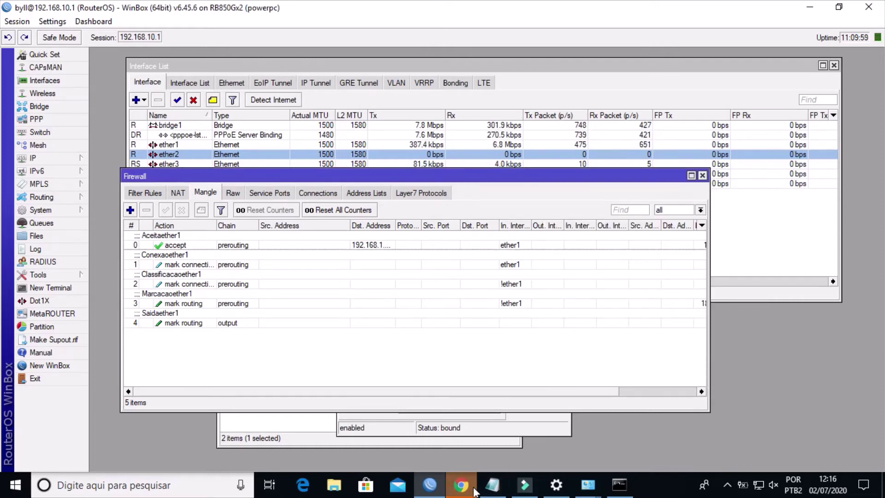
{"action": "left_click", "coordinate": [461, 485]}
Step: Choose the Load Balance Roteado IP Estatico mode again and set ether2 as the link's input interface
{"action": "left_click", "coordinate": [554, 107]}
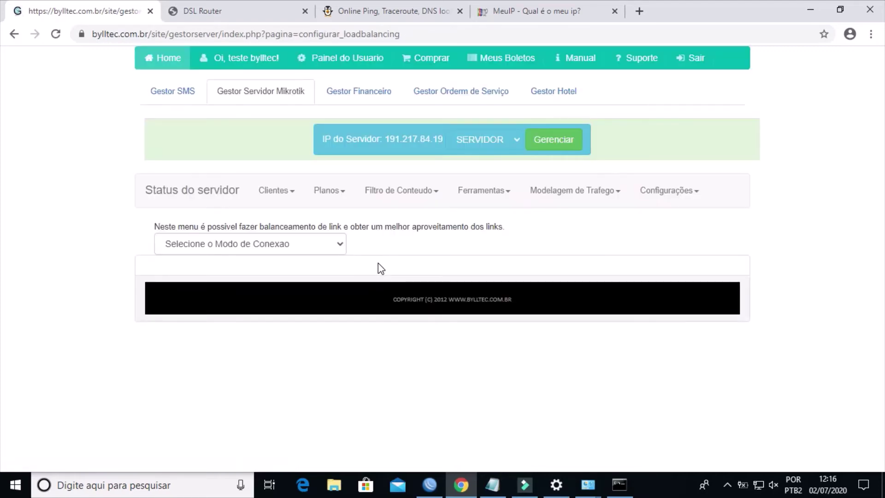
{"action": "left_click", "coordinate": [323, 239]}
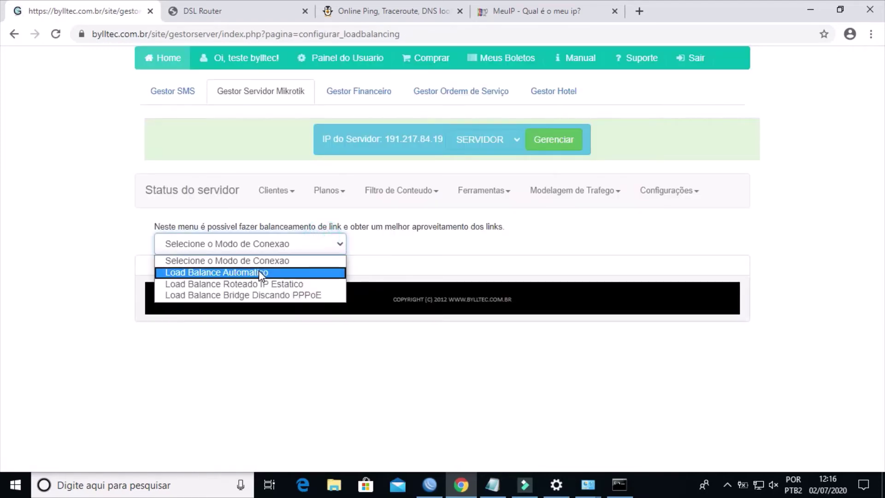
{"action": "left_click", "coordinate": [237, 285]}
{"action": "left_click", "coordinate": [293, 275]}
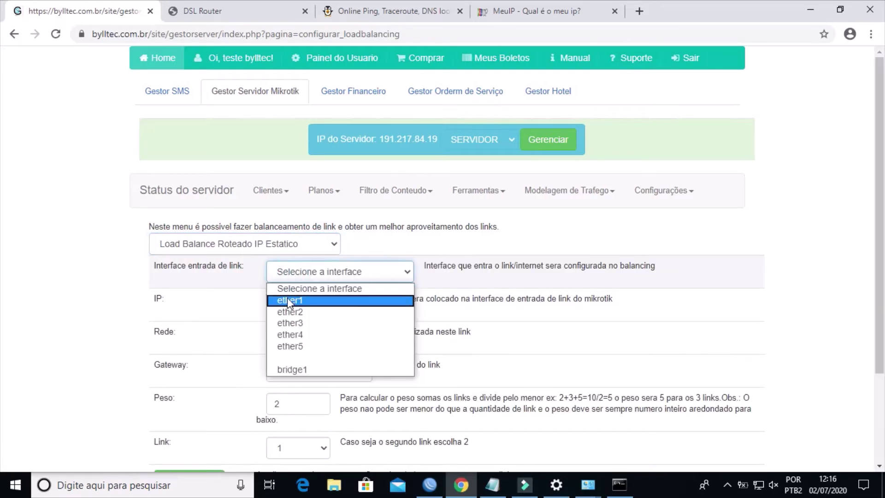
{"action": "left_click", "coordinate": [287, 311]}
Step: Copy ether2's address 192.168.2.3/24 from its DHCP client status in WinBox and enter it as the second link's IP in Chrome
{"action": "left_click_drag", "start_coordinate": [332, 306], "coordinate": [241, 308]}
{"action": "left_click", "coordinate": [430, 489]}
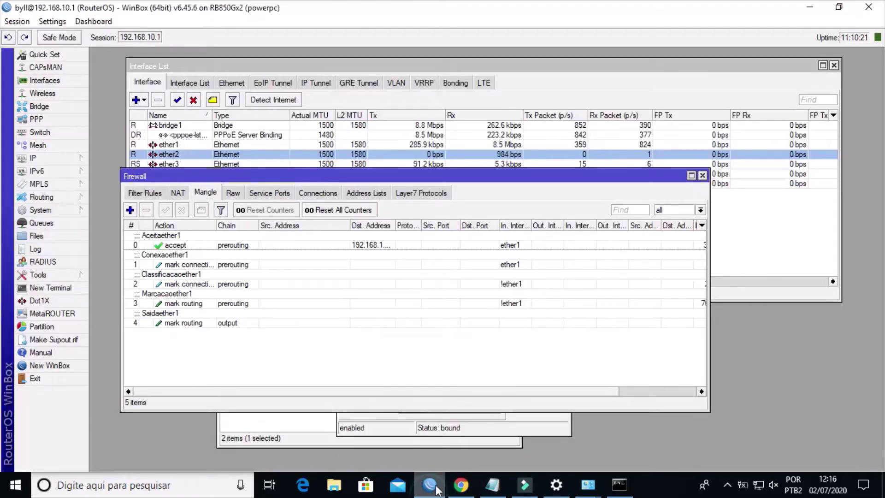
{"action": "left_click", "coordinate": [460, 428]}
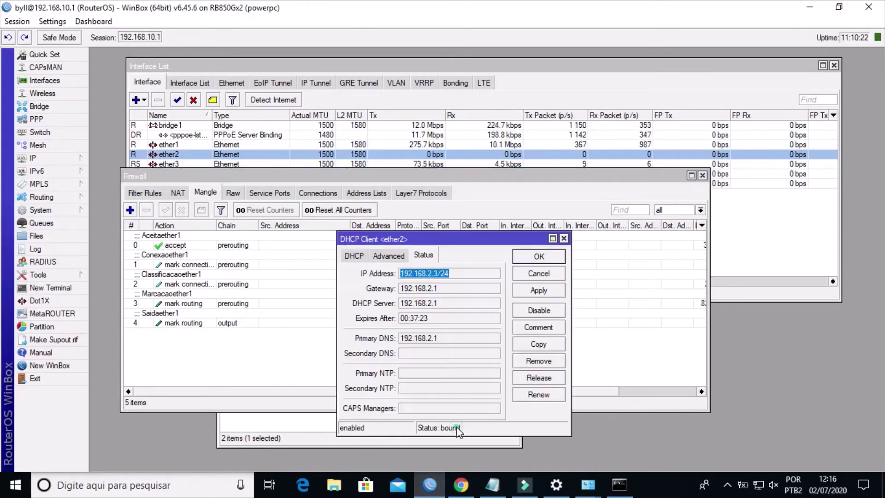
{"action": "left_click", "coordinate": [439, 274]}
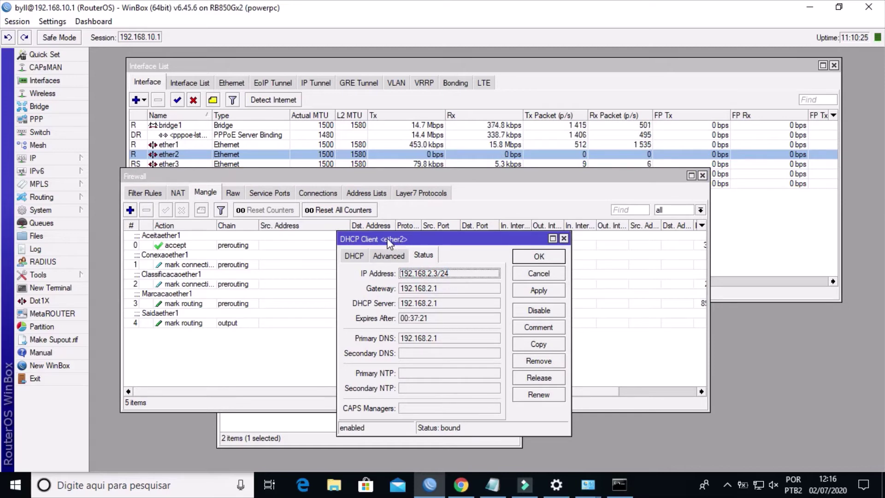
{"action": "left_click", "coordinate": [455, 272]}
{"action": "double_click", "coordinate": [437, 277]}
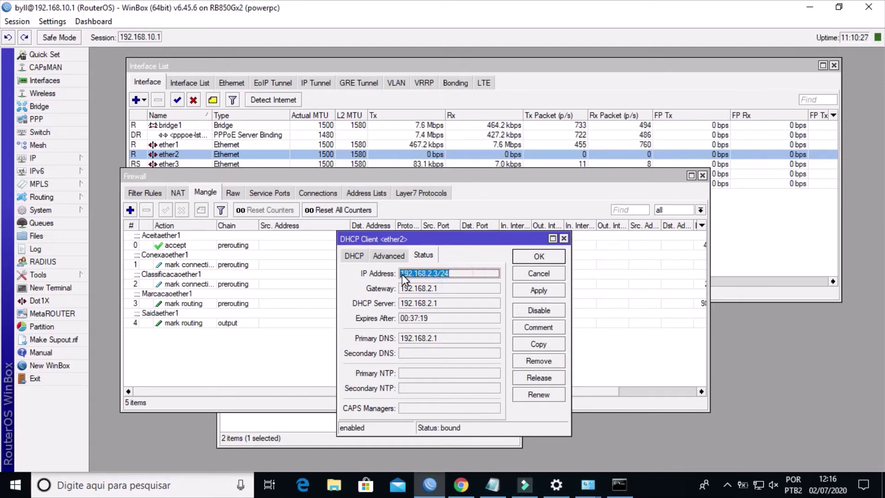
{"action": "right_click", "coordinate": [436, 279]}
{"action": "left_click", "coordinate": [435, 281]}
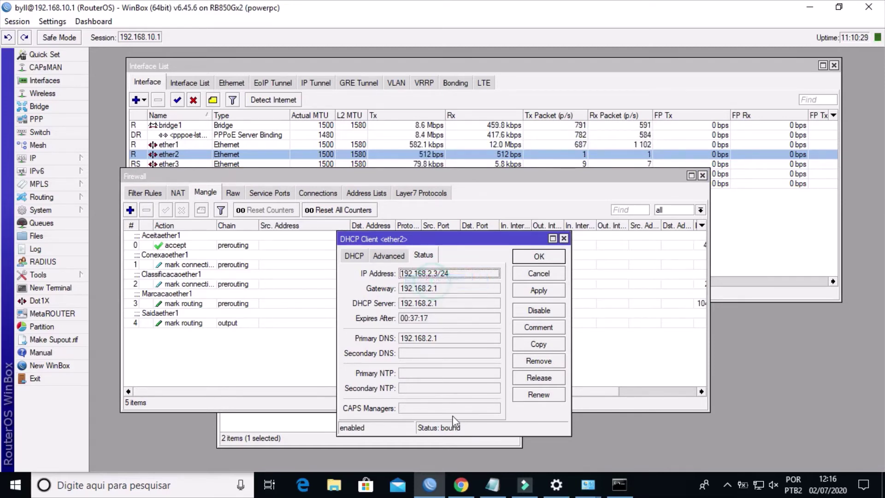
{"action": "left_click", "coordinate": [462, 485]}
{"action": "left_click_drag", "start_coordinate": [324, 305], "coordinate": [234, 305]}
{"action": "key", "text": "ctrl+v"}
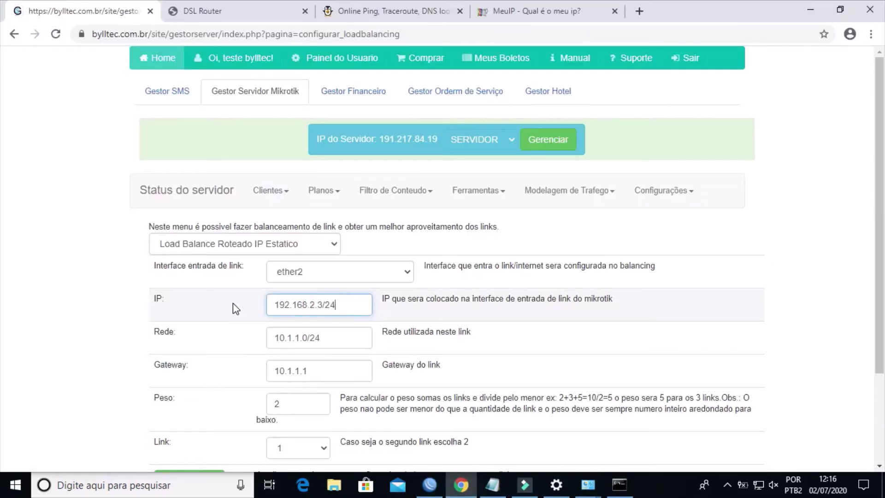
Step: Set the ether2 link's network (Rede) to 192.168.2.0/24
{"action": "left_click_drag", "start_coordinate": [339, 340], "coordinate": [251, 343]}
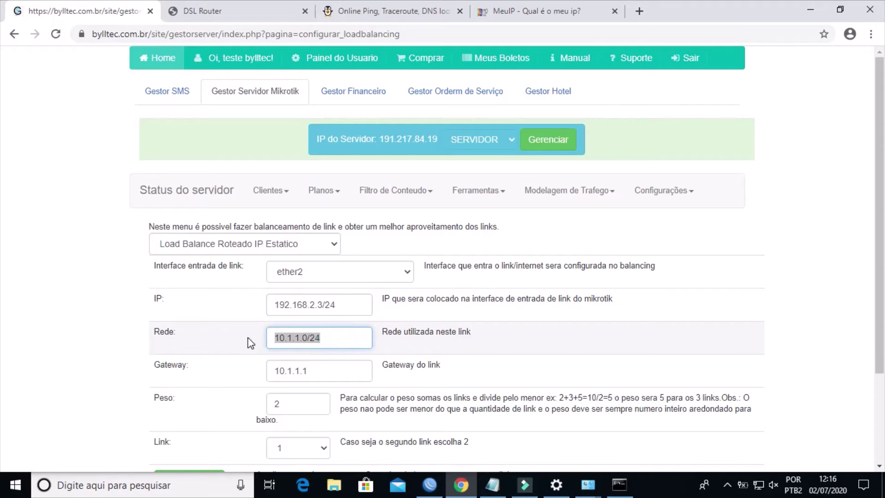
{"action": "key", "text": "ctrl+v"}
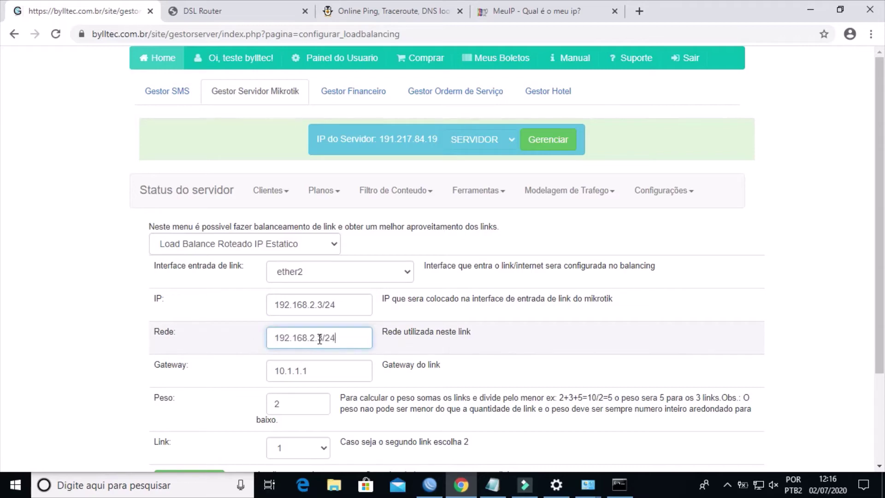
{"action": "left_click", "coordinate": [322, 338]}
{"action": "key", "text": "BackSpace"}
{"action": "type", "text": "0"}
Step: Copy ether2's gateway 192.168.2.1 from its DHCP client status in WinBox and enter it as the link's gateway in Chrome
{"action": "left_click", "coordinate": [314, 369]}
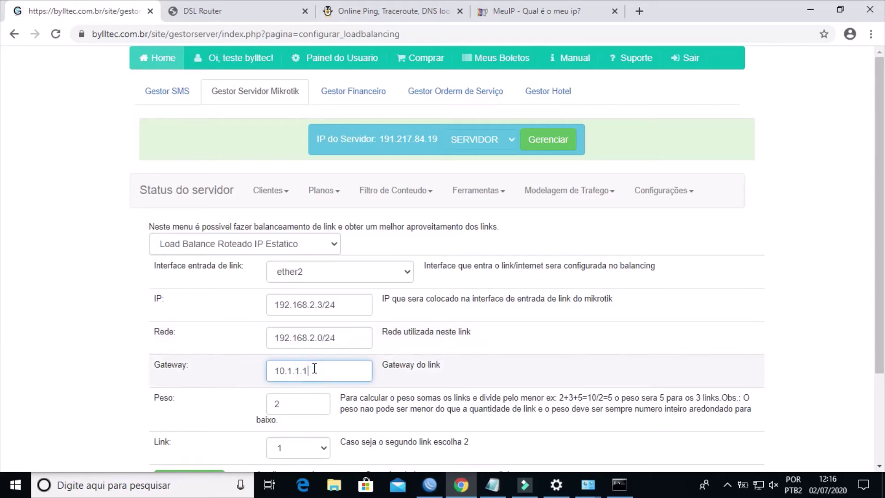
{"action": "left_click_drag", "start_coordinate": [318, 369], "coordinate": [260, 374]}
{"action": "left_click", "coordinate": [429, 485]}
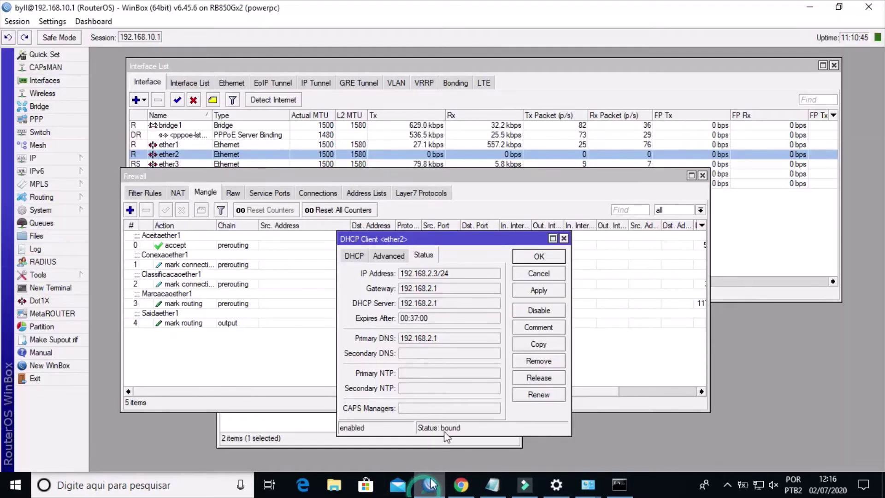
{"action": "left_click_drag", "start_coordinate": [446, 290], "coordinate": [396, 287]}
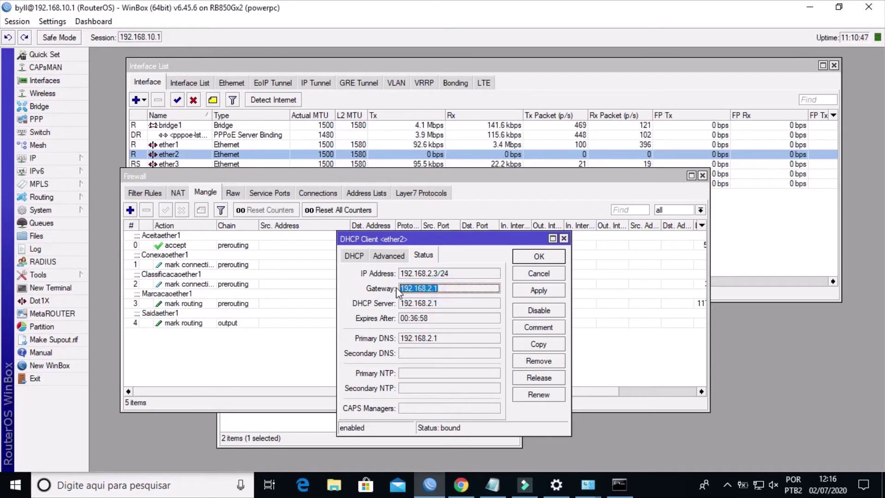
{"action": "right_click", "coordinate": [407, 291]}
{"action": "left_click", "coordinate": [438, 295]}
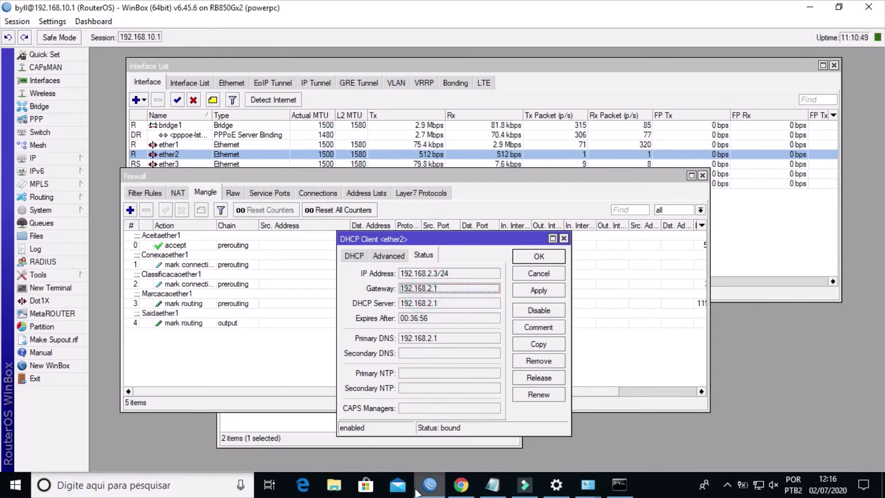
{"action": "left_click", "coordinate": [461, 485]}
{"action": "left_click", "coordinate": [326, 340]}
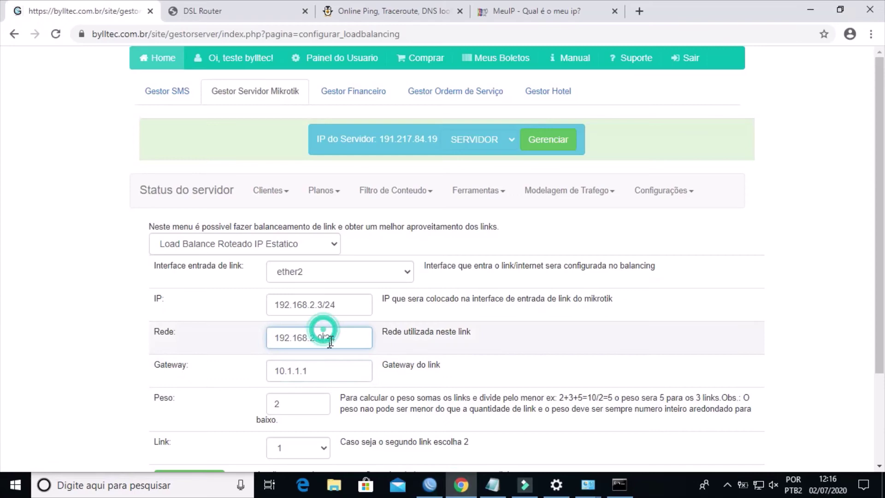
{"action": "left_click", "coordinate": [326, 369]}
{"action": "left_click_drag", "start_coordinate": [325, 369], "coordinate": [268, 374]}
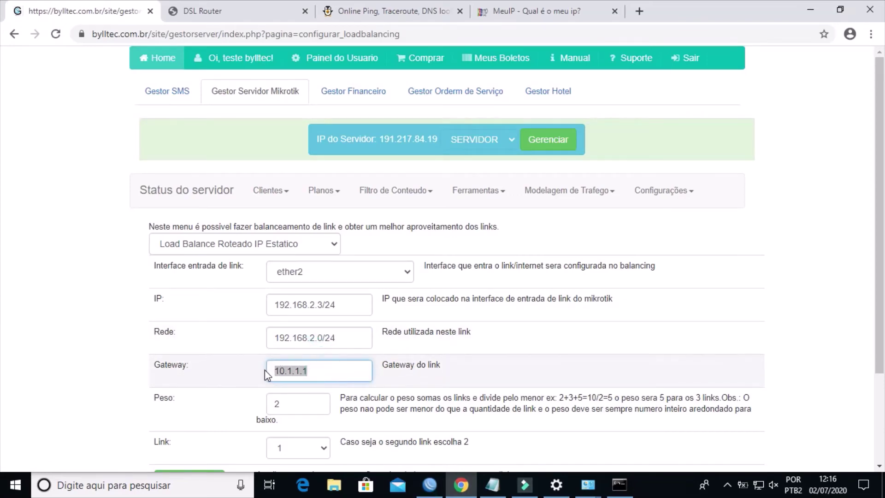
{"action": "key", "text": "ctrl+v"}
Step: Keep the weight (Peso) at 2, set the link number to 2, and add the ether2 link to the balancing
{"action": "scroll", "coordinate": [236, 368], "scroll_direction": "down", "scroll_amount": 3}
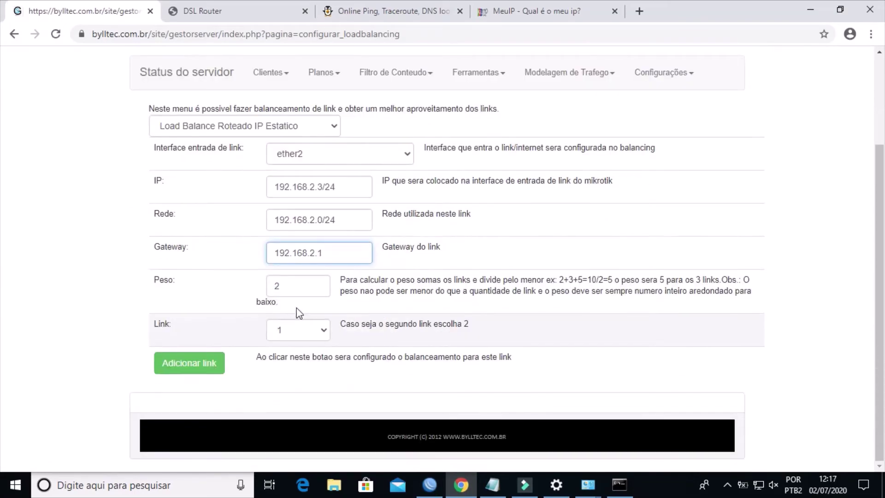
{"action": "left_click_drag", "start_coordinate": [289, 285], "coordinate": [264, 288]}
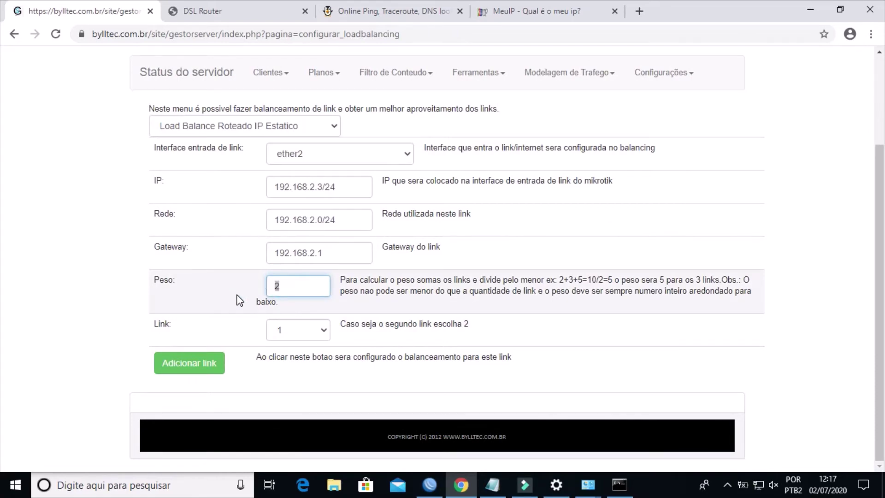
{"action": "left_click", "coordinate": [292, 331]}
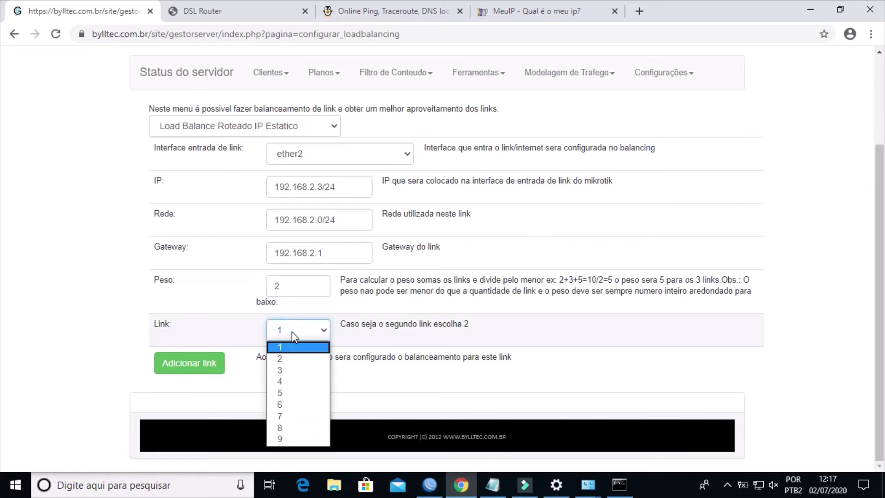
{"action": "left_click", "coordinate": [287, 362]}
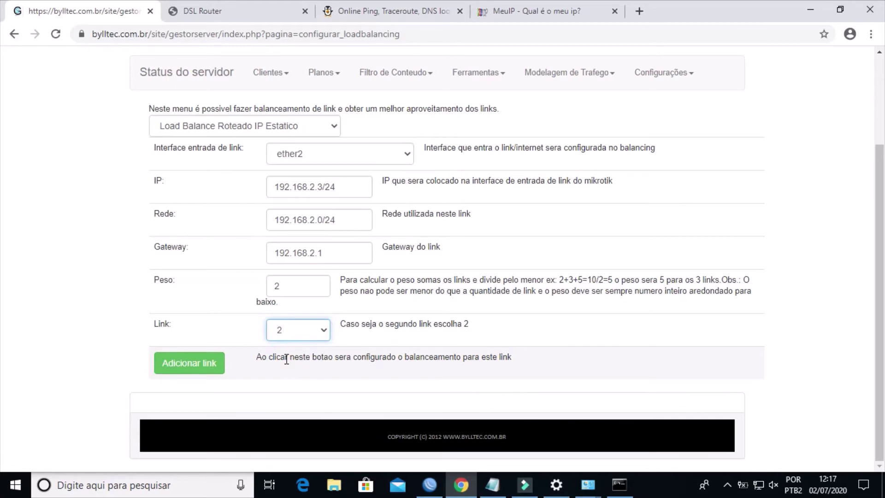
{"action": "left_click", "coordinate": [191, 365]}
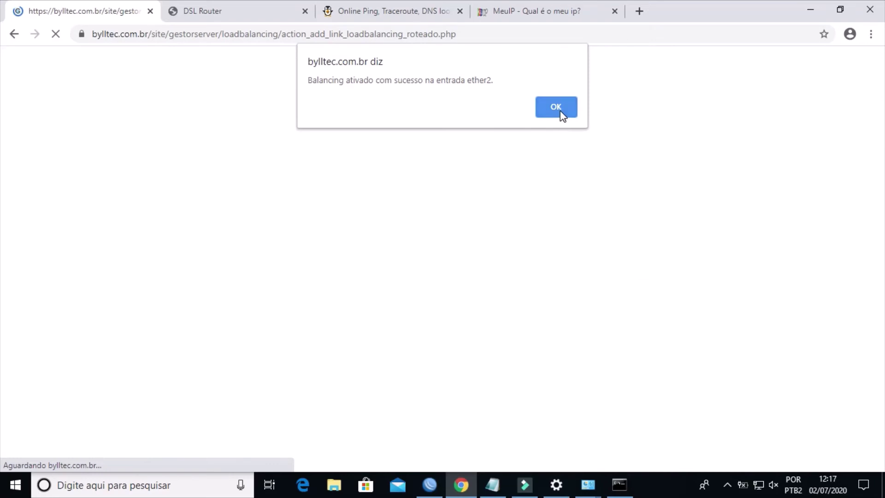
{"action": "left_click", "coordinate": [560, 111]}
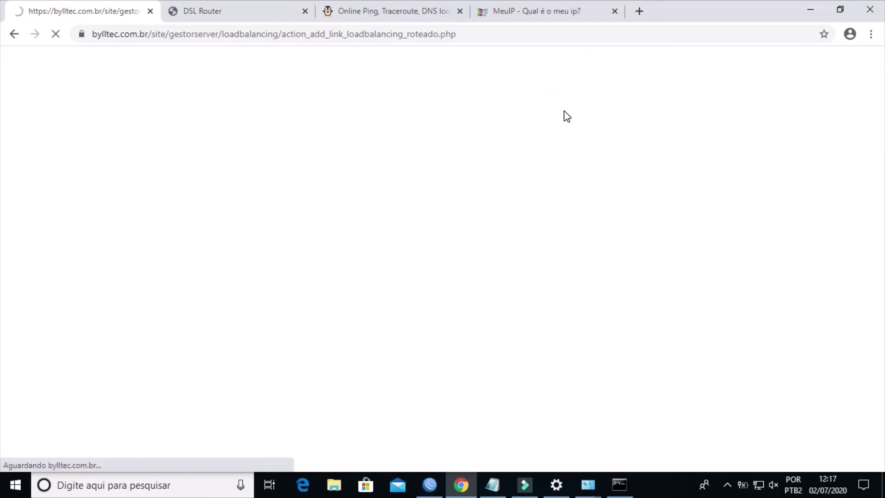
Step: Switch to WinBox, close the ether2 DHCP client window, and examine the mangle rules' full destination addresses for ether1 and ether2
{"action": "left_click", "coordinate": [430, 484]}
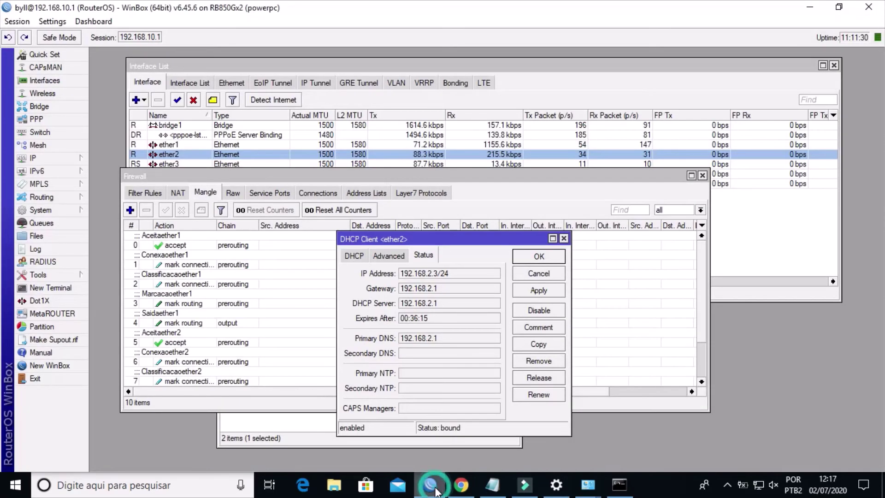
{"action": "left_click", "coordinate": [563, 238]}
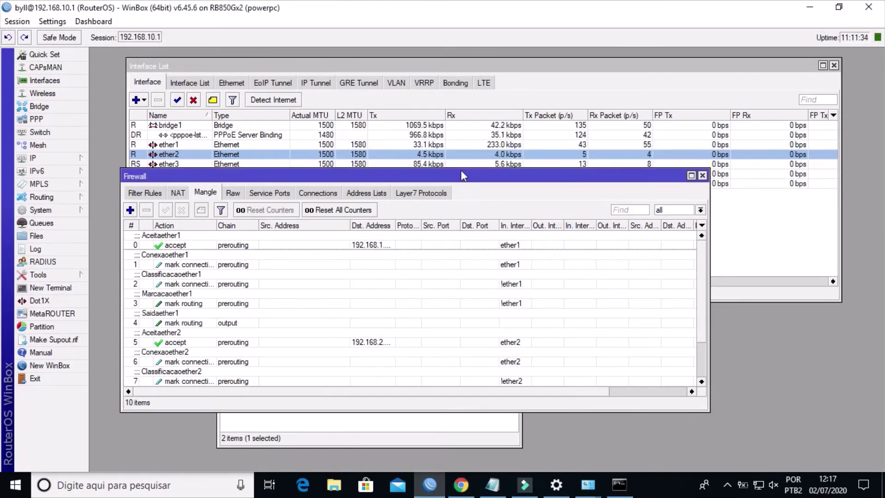
{"action": "left_click_drag", "start_coordinate": [461, 170], "coordinate": [458, 92]}
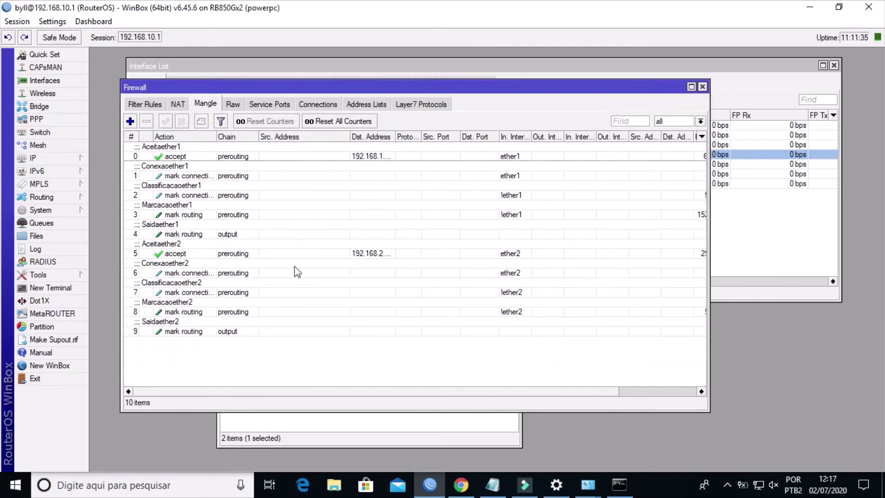
{"action": "left_click_drag", "start_coordinate": [396, 134], "coordinate": [456, 133]}
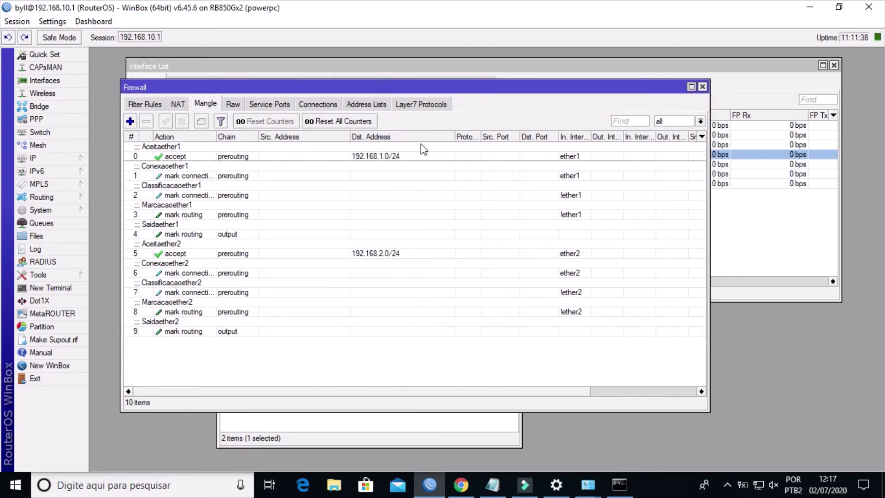
{"action": "left_click", "coordinate": [417, 151]}
{"action": "left_click", "coordinate": [396, 253]}
{"action": "left_click", "coordinate": [405, 155]}
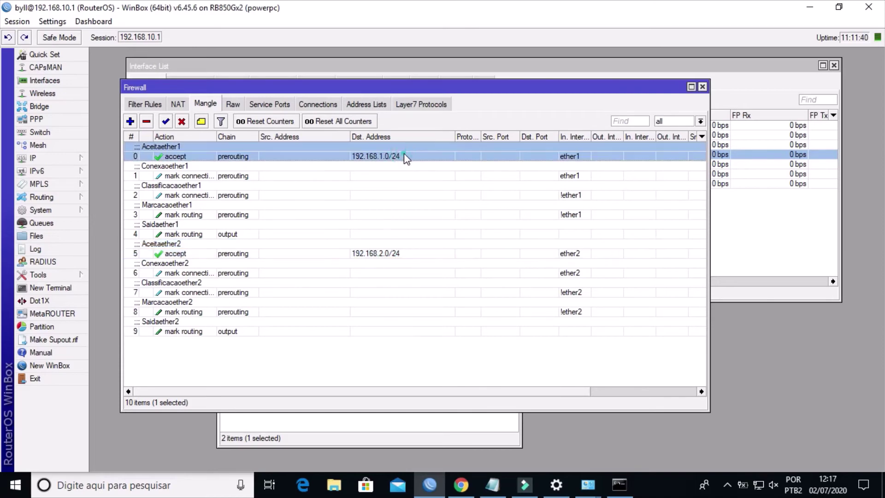
Step: Close the Firewall window and compare the live traffic of ether1 and ether2 in the interface list
{"action": "left_click", "coordinate": [702, 87]}
{"action": "left_click", "coordinate": [538, 230]}
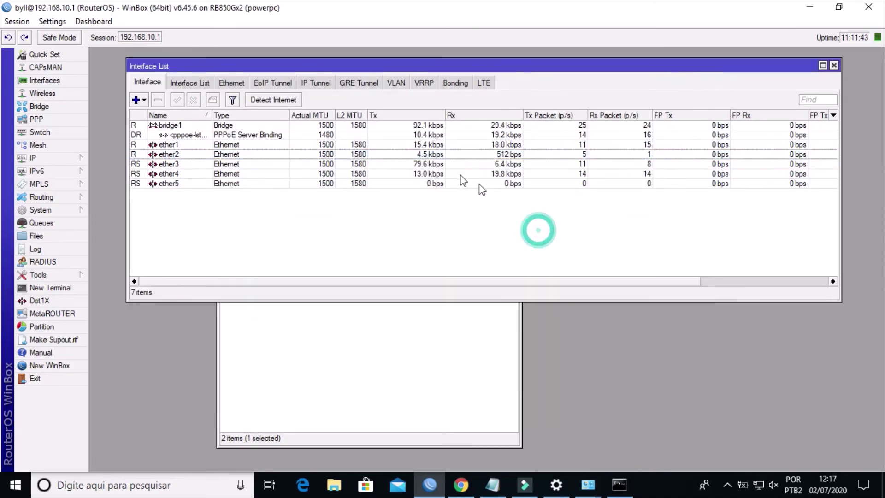
{"action": "left_click", "coordinate": [418, 155]}
{"action": "left_click", "coordinate": [439, 145]}
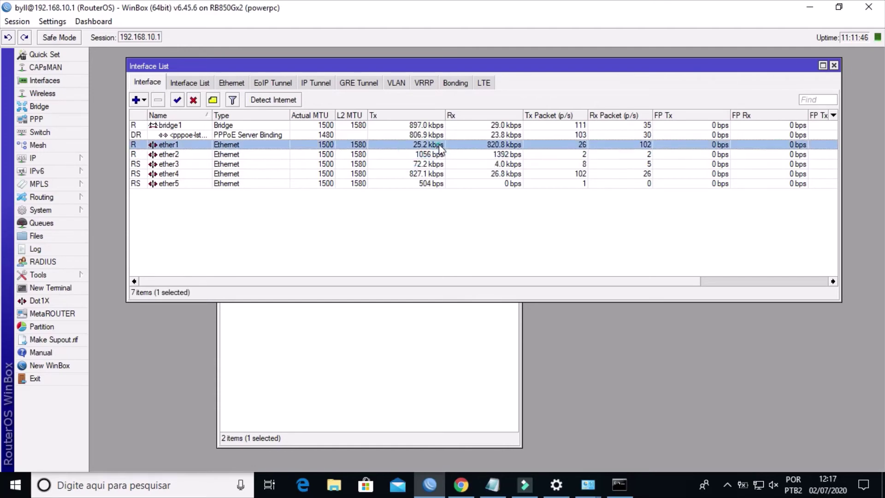
{"action": "left_click", "coordinate": [437, 155]}
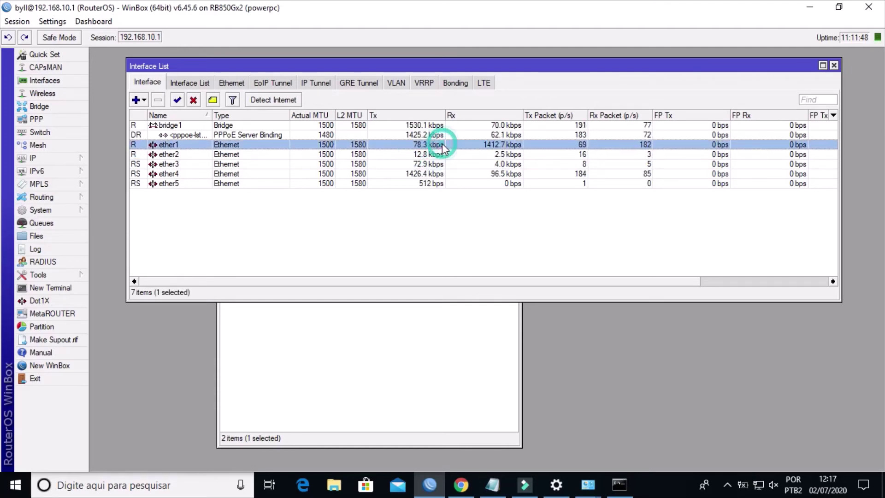
{"action": "left_click", "coordinate": [439, 145]}
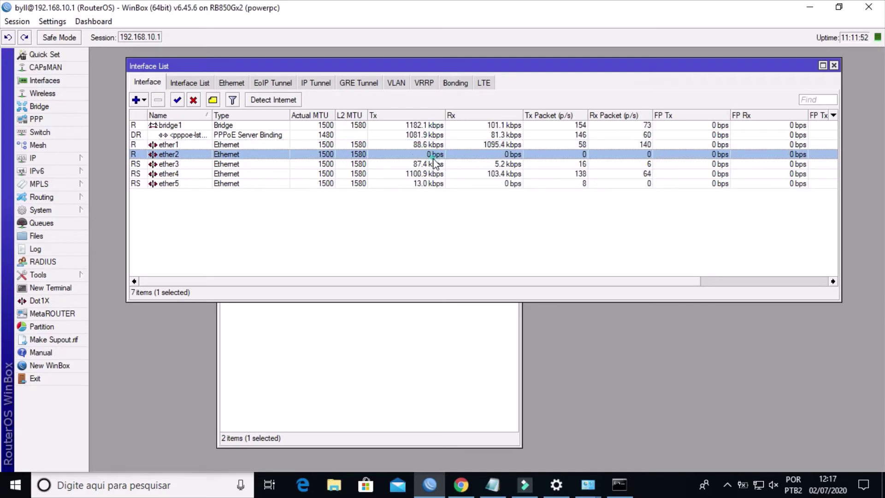
{"action": "left_click", "coordinate": [437, 154]}
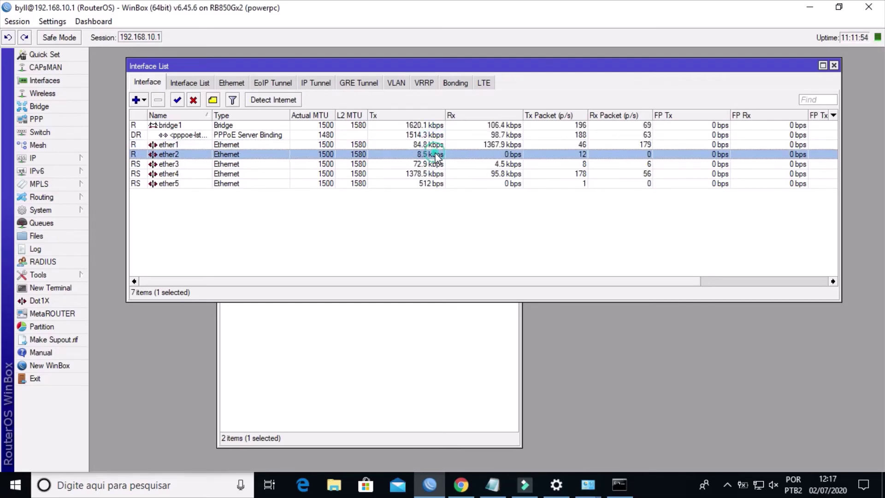
Step: Switch to Chrome and search Google for youtube in two new tabs
{"action": "left_click", "coordinate": [461, 485]}
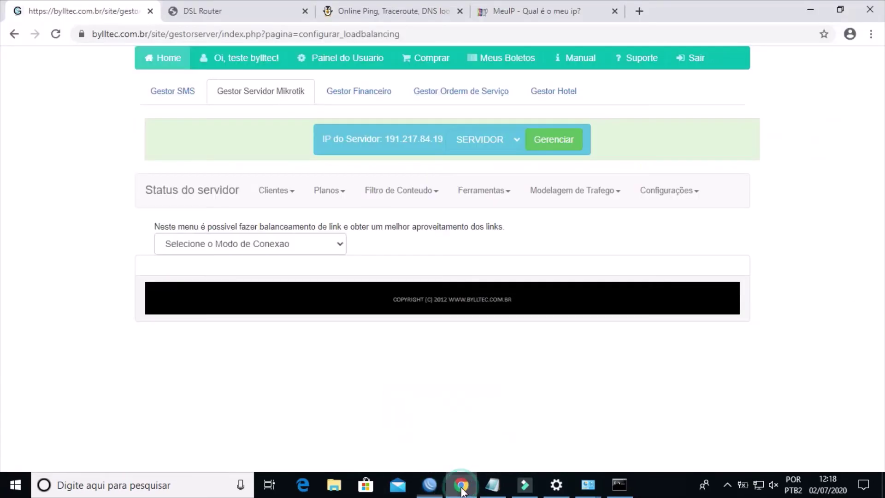
{"action": "left_click", "coordinate": [639, 11]}
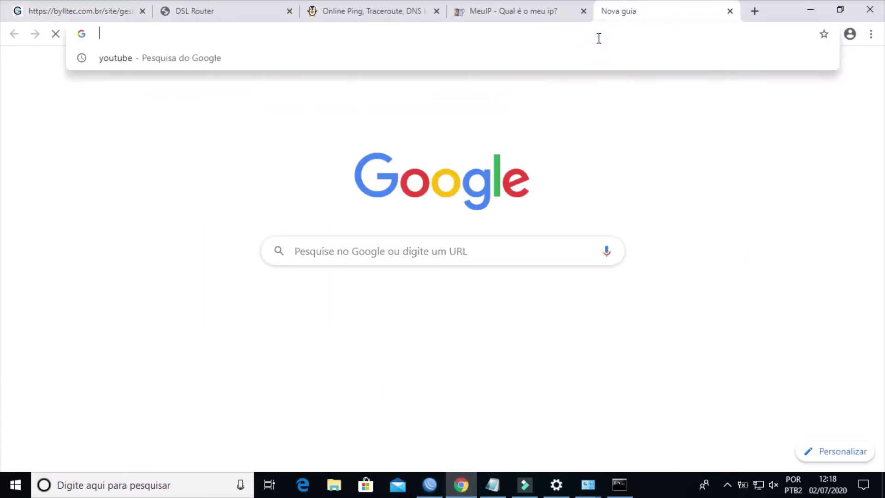
{"action": "type", "text": "y"}
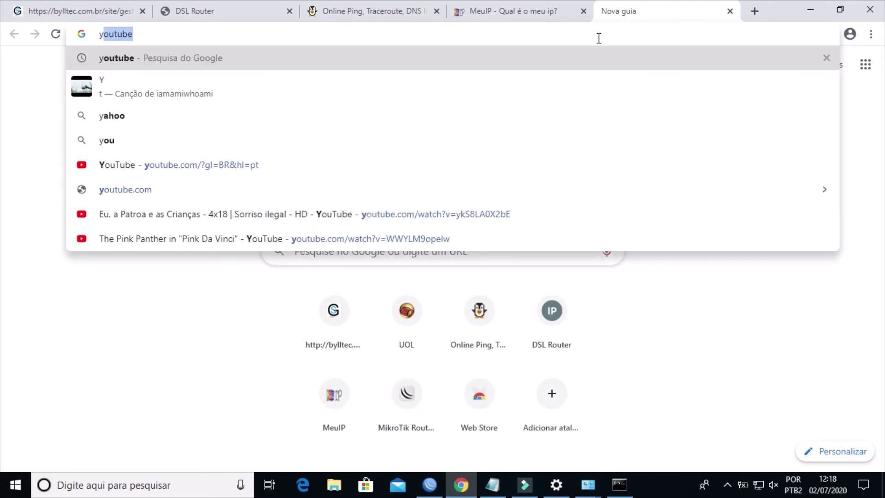
{"action": "key", "text": "Return"}
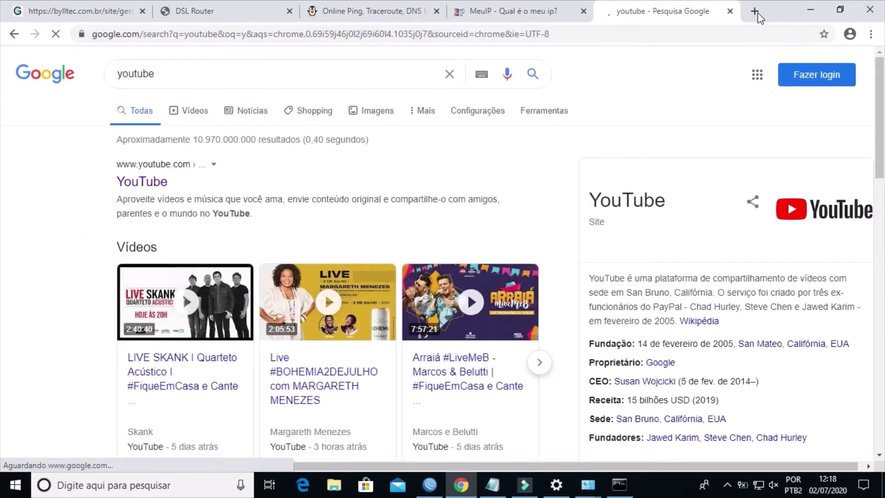
{"action": "left_click", "coordinate": [754, 11]}
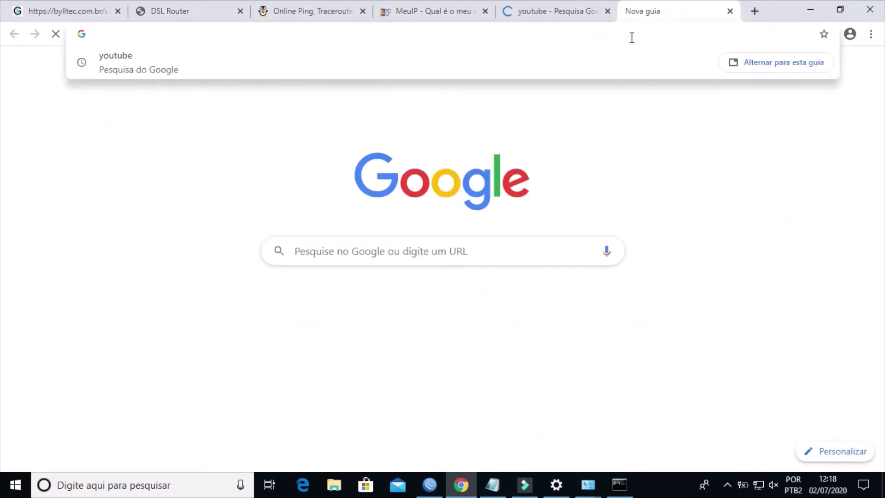
{"action": "type", "text": "y"}
{"action": "key", "text": "Return"}
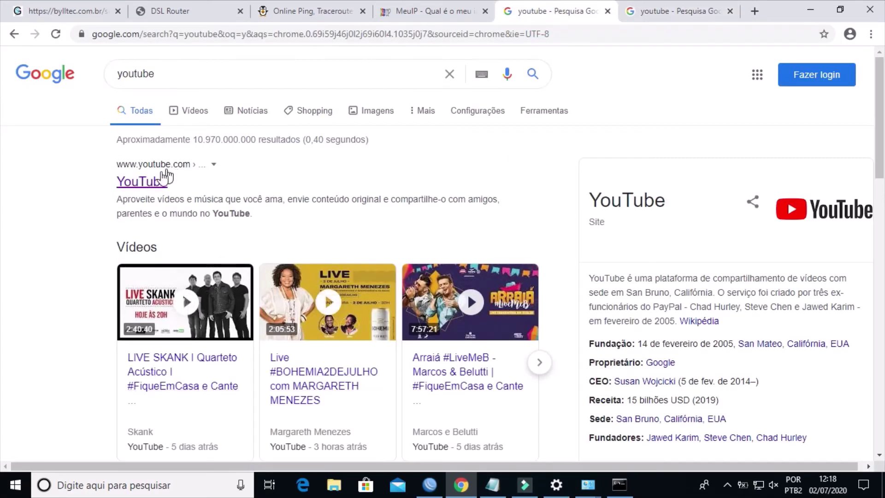
Step: Open YouTube from both searches, playing "Eu, a Patroa e as Crianças - S04E22" in one tab and "Programa Chespirito #260" in the other
{"action": "left_click", "coordinate": [144, 181]}
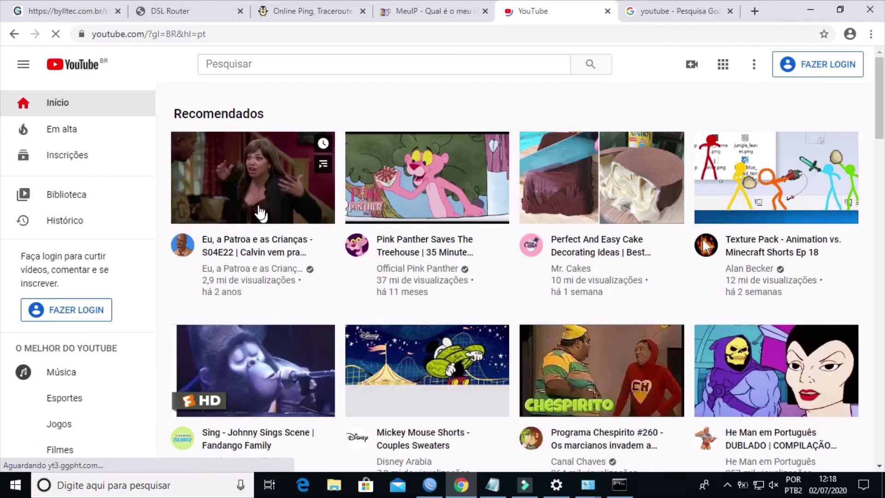
{"action": "left_click", "coordinate": [254, 190]}
{"action": "left_click", "coordinate": [654, 10]}
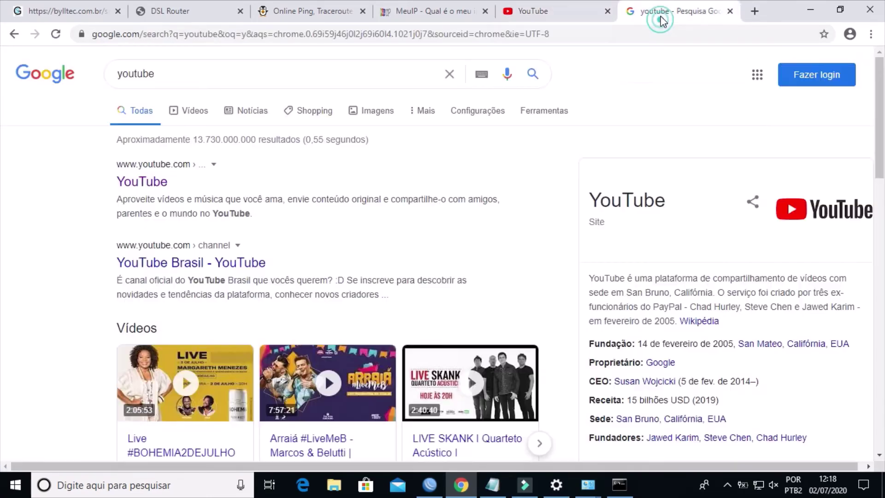
{"action": "left_click", "coordinate": [152, 184]}
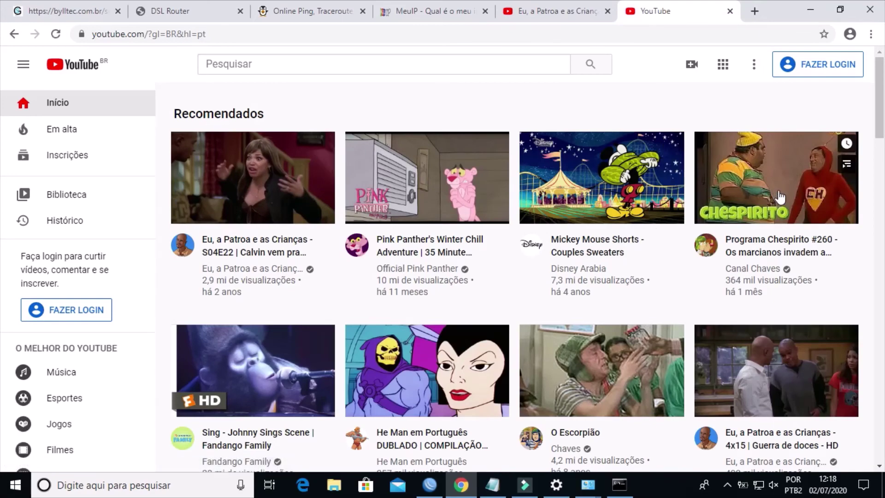
{"action": "left_click", "coordinate": [779, 197]}
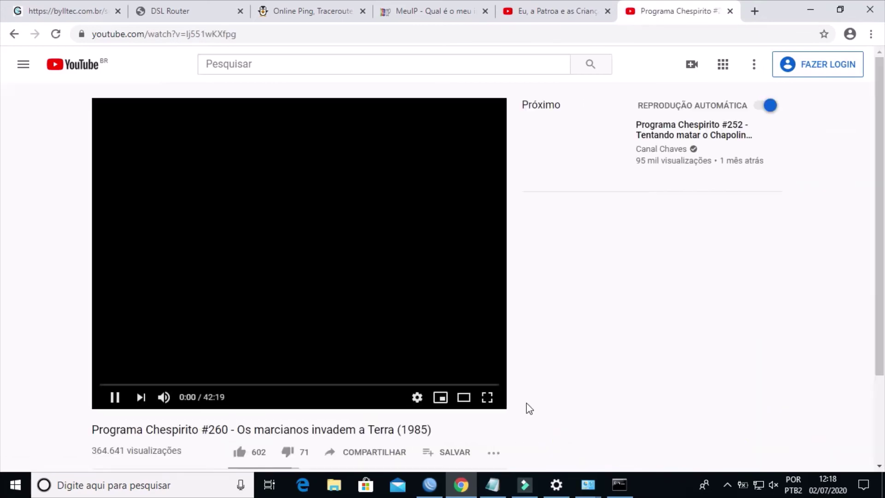
Step: Switch to WinBox and compare the received traffic on ether1 and ether2 while the videos play
{"action": "left_click", "coordinate": [430, 485]}
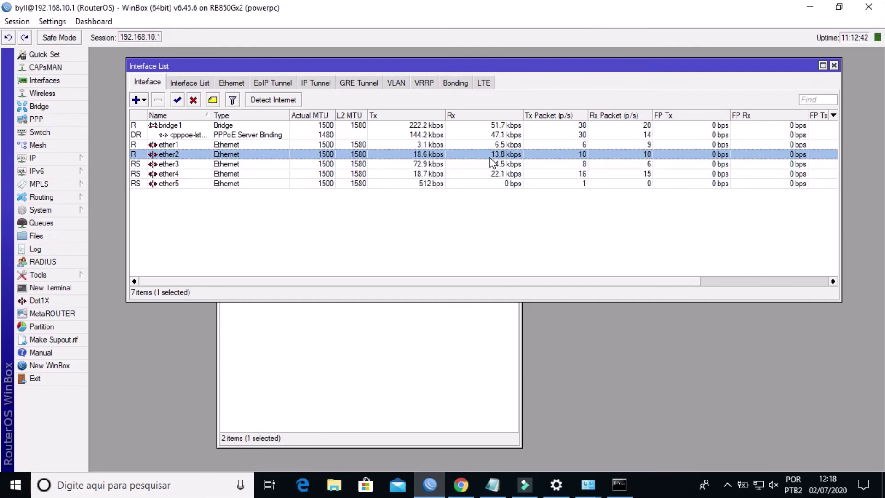
{"action": "left_click", "coordinate": [510, 144]}
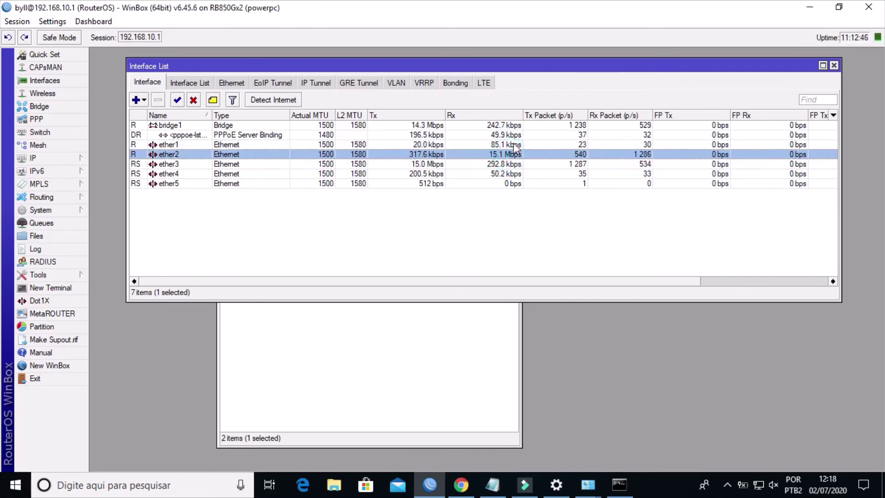
{"action": "left_click", "coordinate": [514, 137]}
{"action": "left_click", "coordinate": [512, 154]}
{"action": "left_click", "coordinate": [511, 144]}
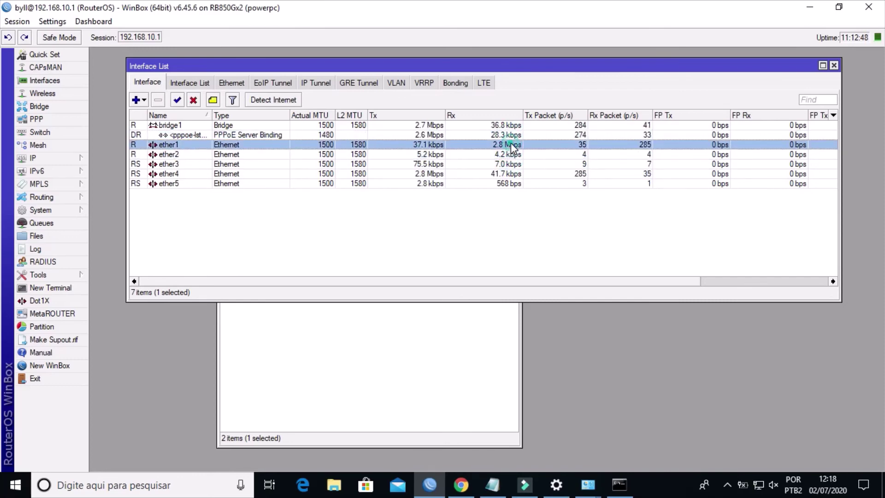
Step: Alternate between the ether1 and ether2 rows to keep monitoring how their received traffic changes
{"action": "left_click", "coordinate": [508, 153]}
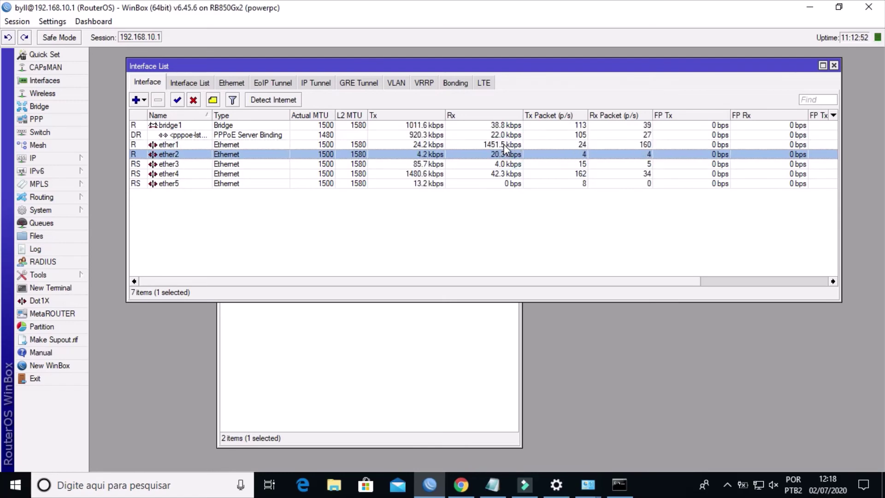
{"action": "left_click", "coordinate": [506, 145]}
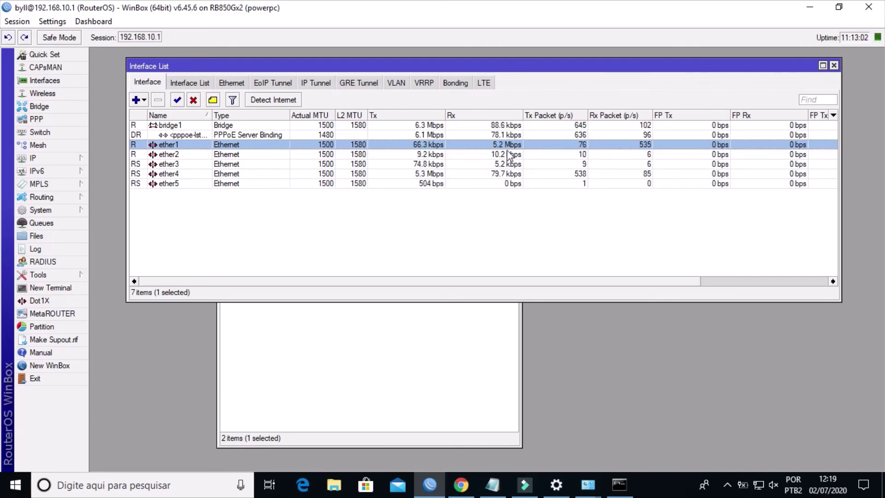
{"action": "left_click", "coordinate": [510, 154]}
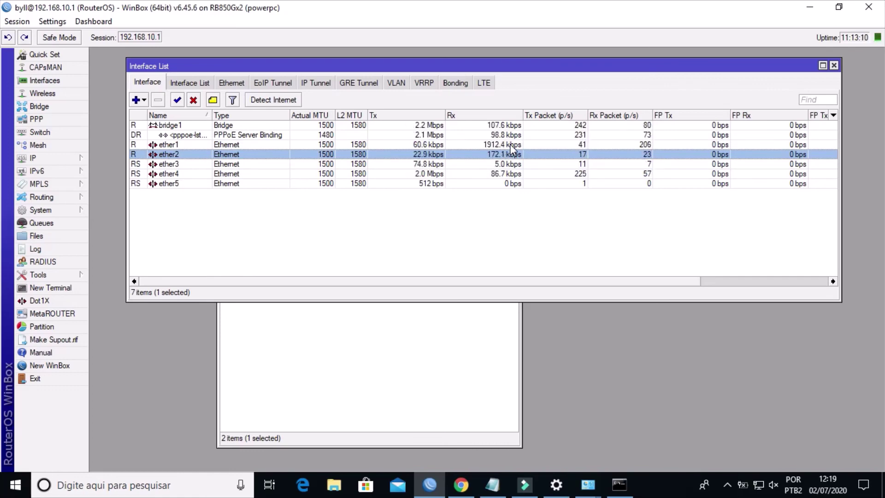
Step: Switch to Chrome, skip "Programa Chespirito #260" ahead to about 3:07, and show the "Eu, a Patroa e as Crianças" video
{"action": "left_click", "coordinate": [469, 491]}
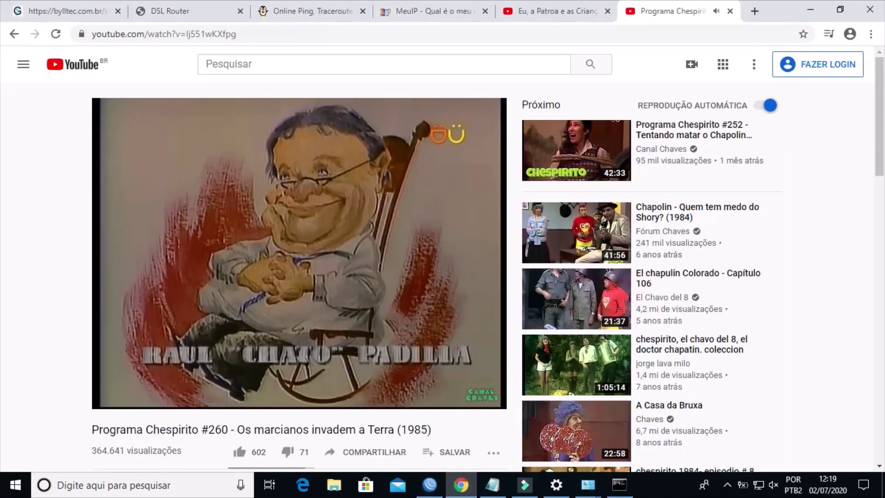
{"action": "left_click", "coordinate": [130, 384]}
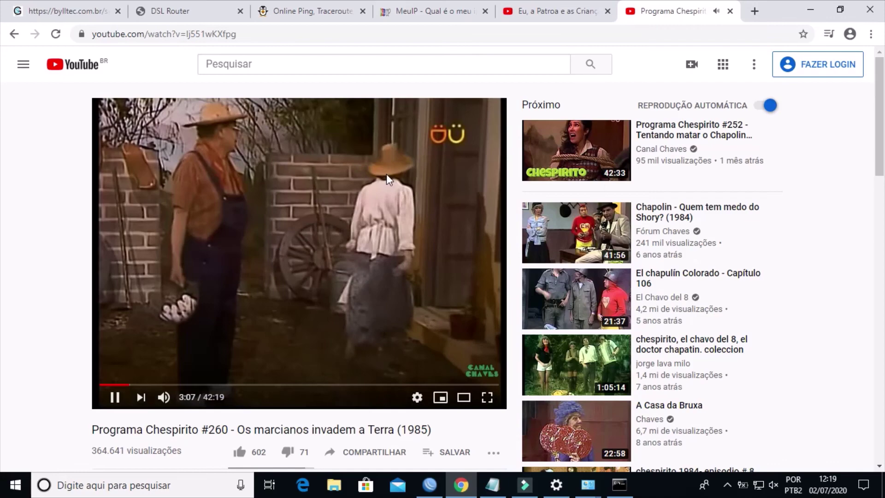
{"action": "left_click", "coordinate": [539, 11]}
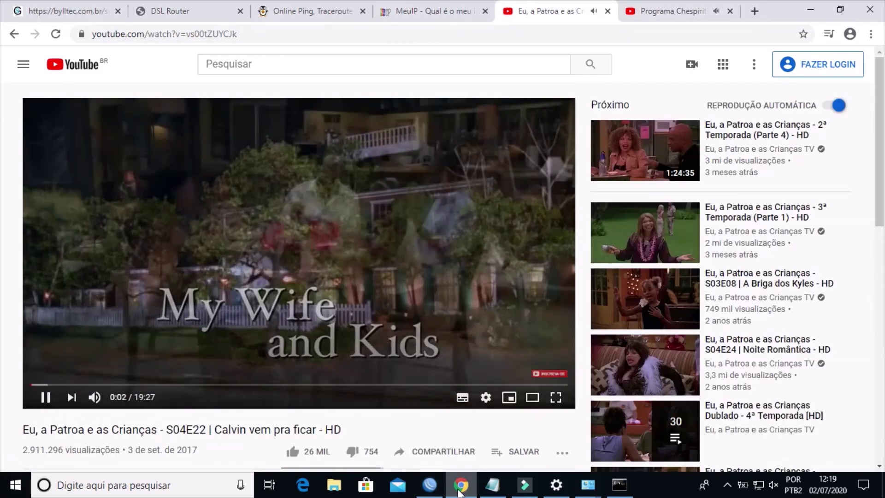
Step: Return to WinBox, recheck the received traffic of ether1 and ether2, and bring the DHCP Client window forward
{"action": "left_click", "coordinate": [438, 491]}
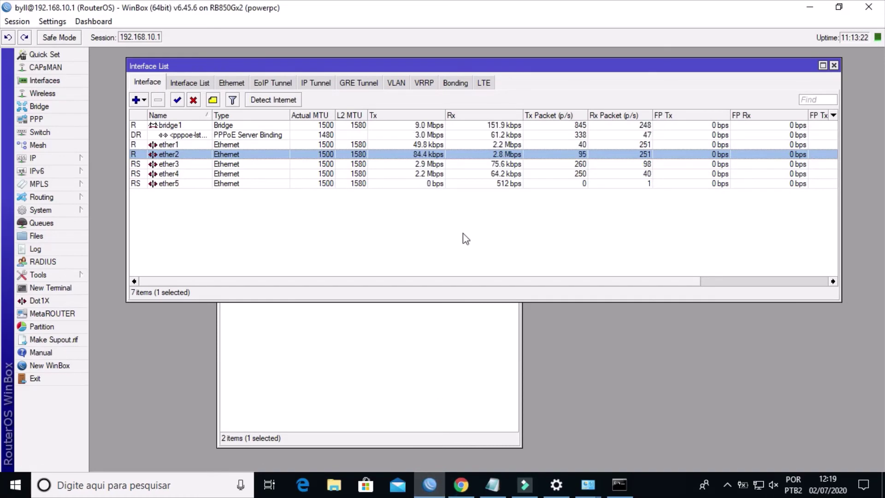
{"action": "left_click", "coordinate": [501, 146]}
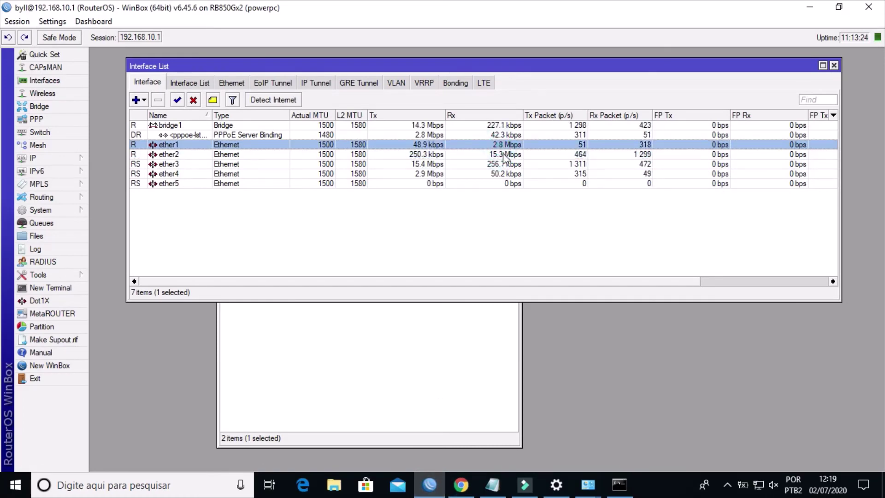
{"action": "left_click", "coordinate": [503, 155]}
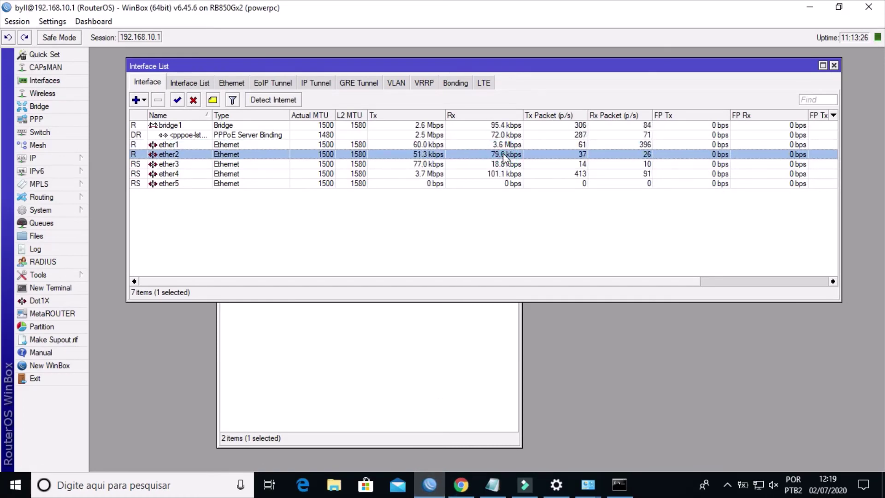
{"action": "left_click", "coordinate": [407, 325]}
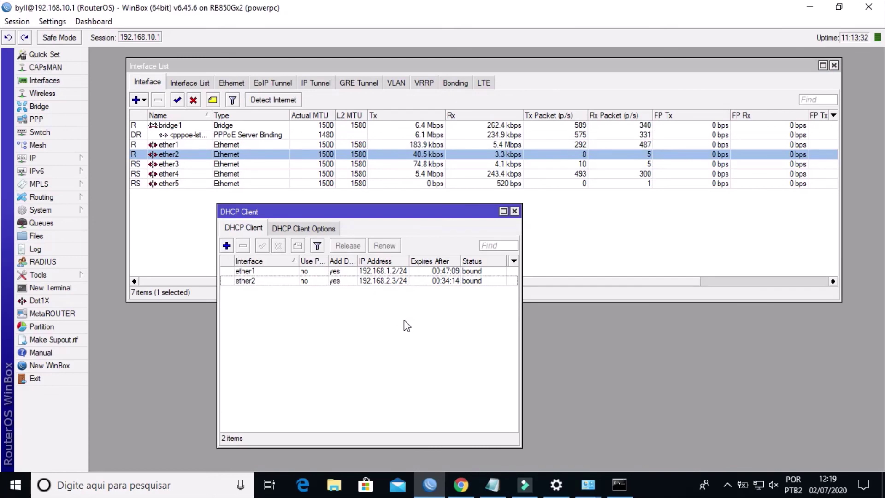
Step: Switch to Chrome and display the available connection modes on the Bylltec load balancing page
{"action": "left_click", "coordinate": [460, 484]}
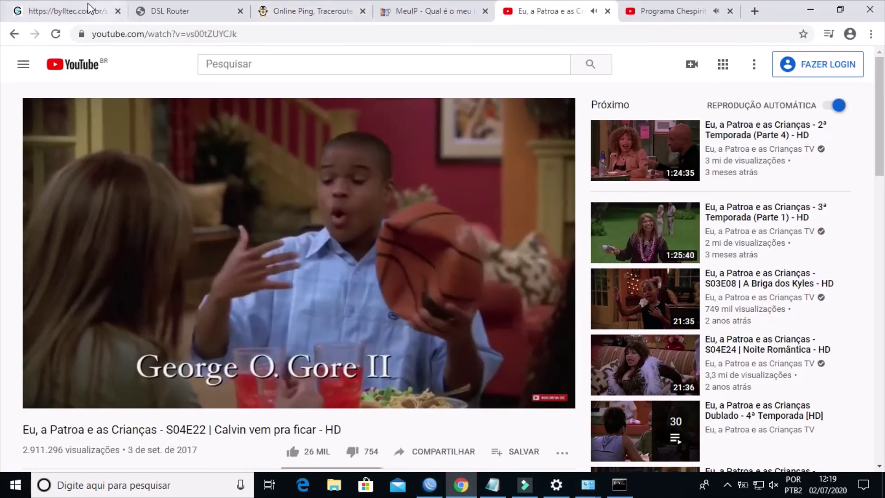
{"action": "left_click", "coordinate": [88, 4]}
{"action": "left_click", "coordinate": [278, 246]}
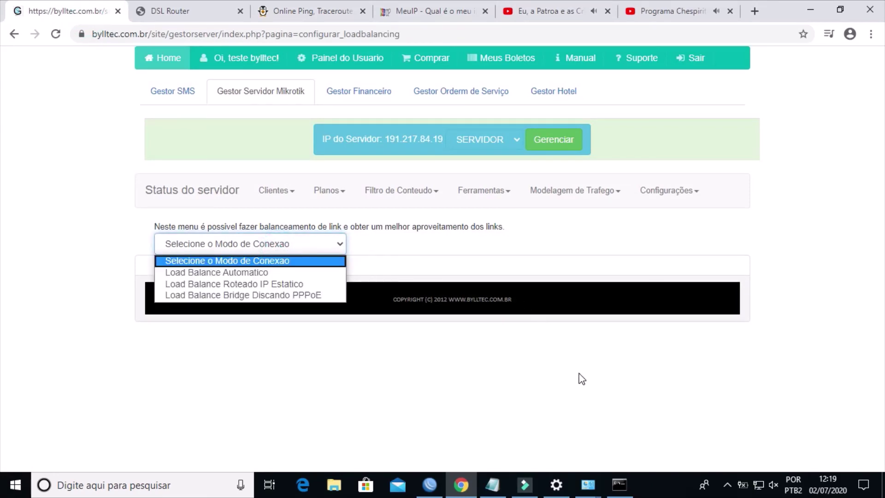
{"action": "left_click", "coordinate": [728, 484]}
{"action": "right_click", "coordinate": [738, 464]}
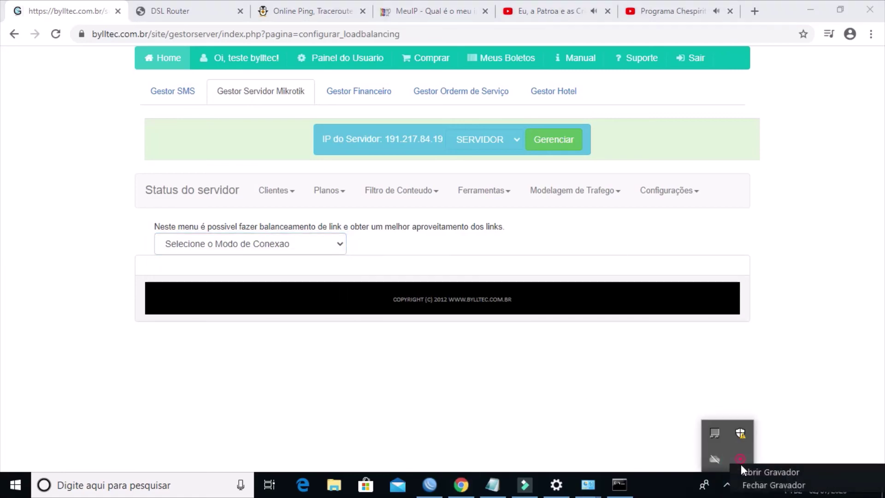
{"action": "left_click", "coordinate": [744, 471]}
{"action": "left_click", "coordinate": [666, 461]}
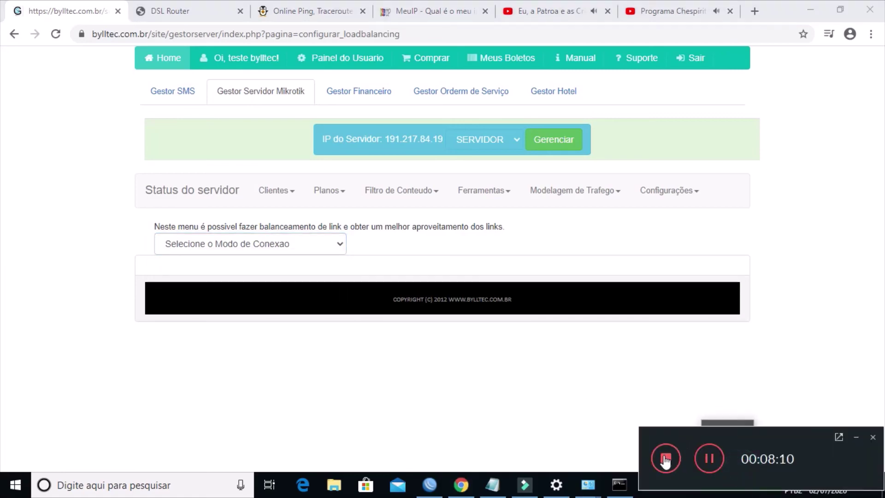